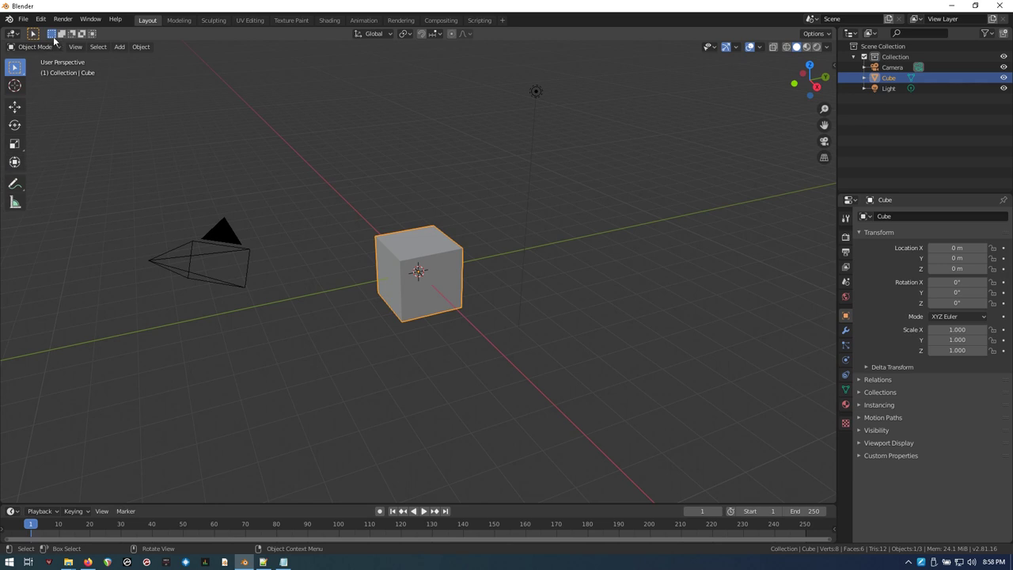
Install the add-on from CommandRecorder2.8.zip through the add-on preferences
click(41, 19)
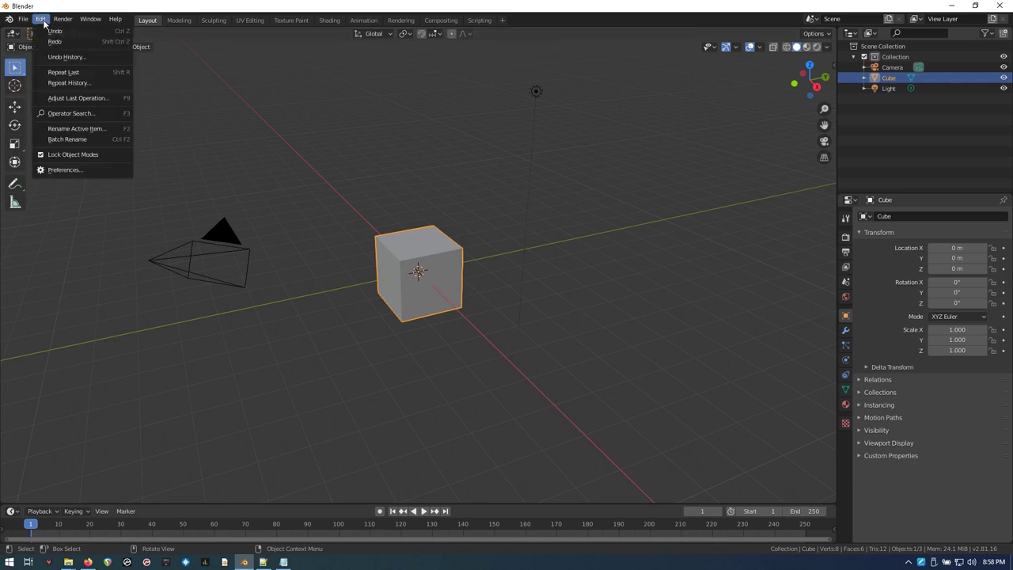
click(70, 169)
click(273, 56)
click(414, 246)
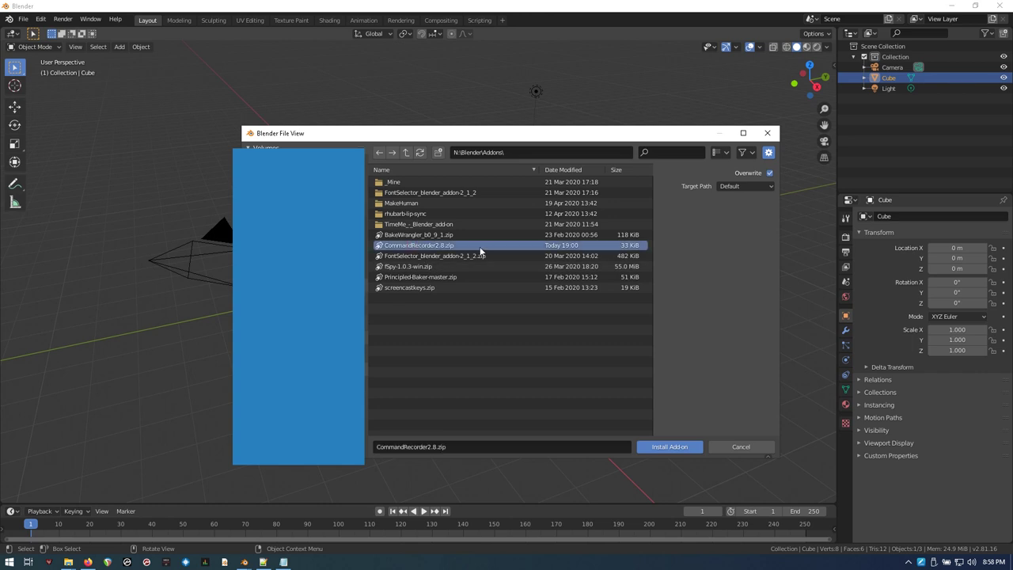
double_click(417, 248)
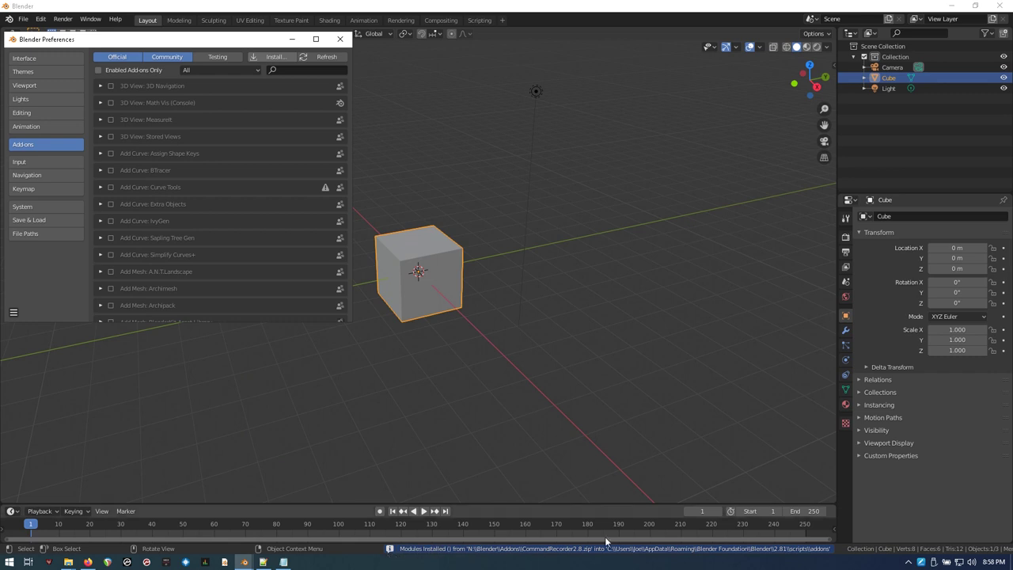
Search the add-ons list for "comm"
click(291, 69)
text(comm)
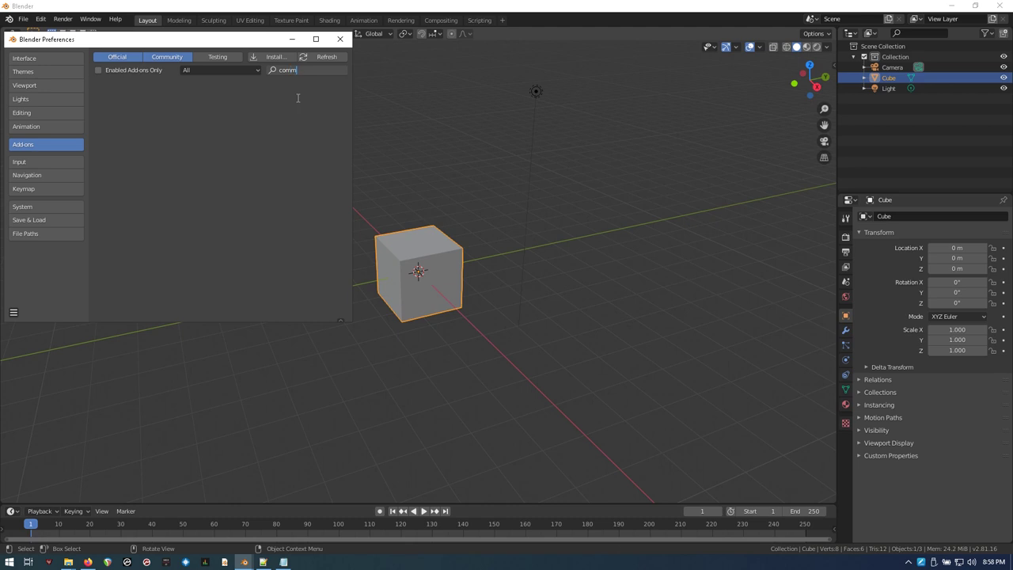
click(242, 139)
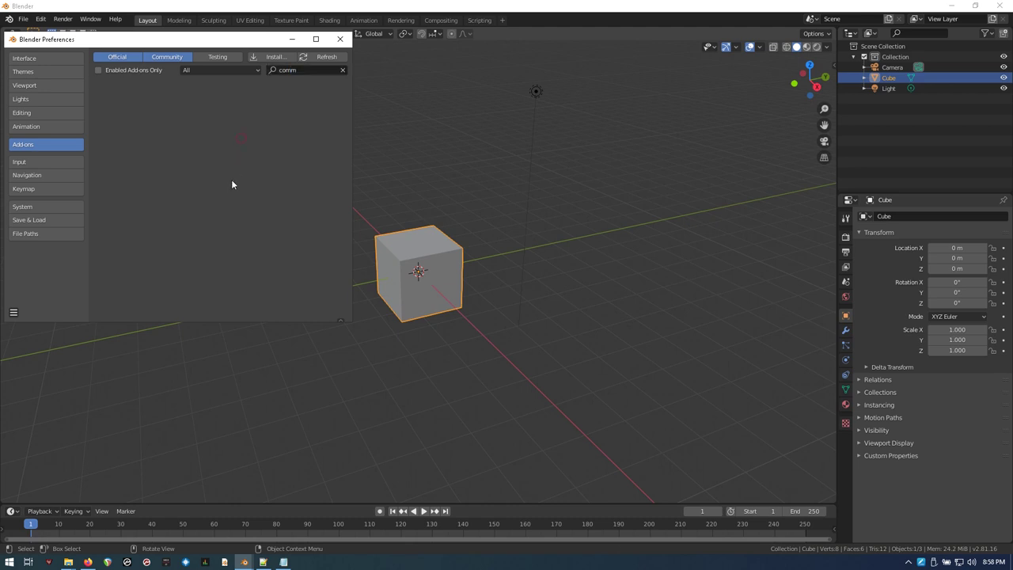
Quit Blender and rename the CommandRecorder2.8-master folder in File Explorer to CommandRecorder
click(340, 39)
click(1000, 8)
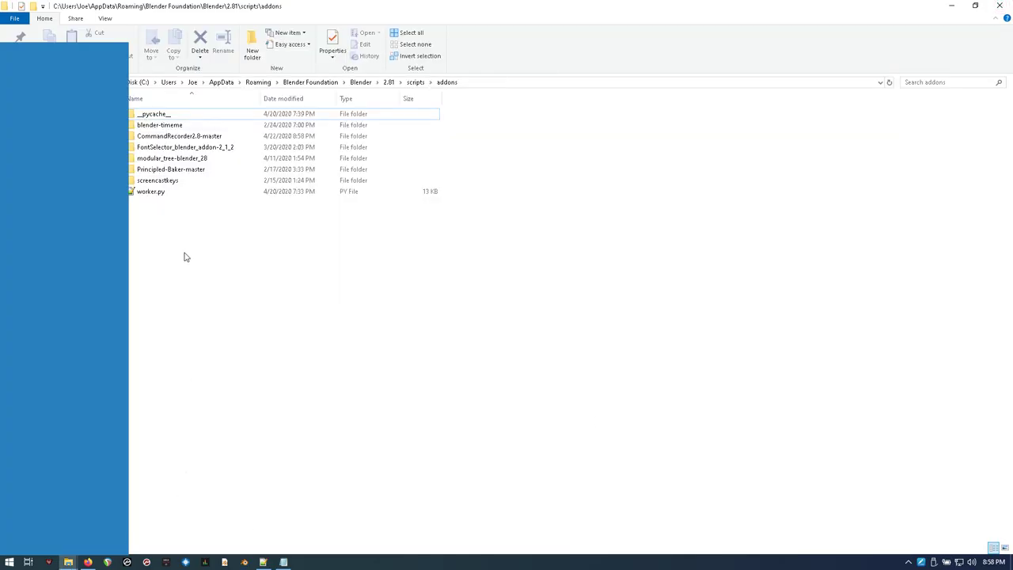
click(170, 140)
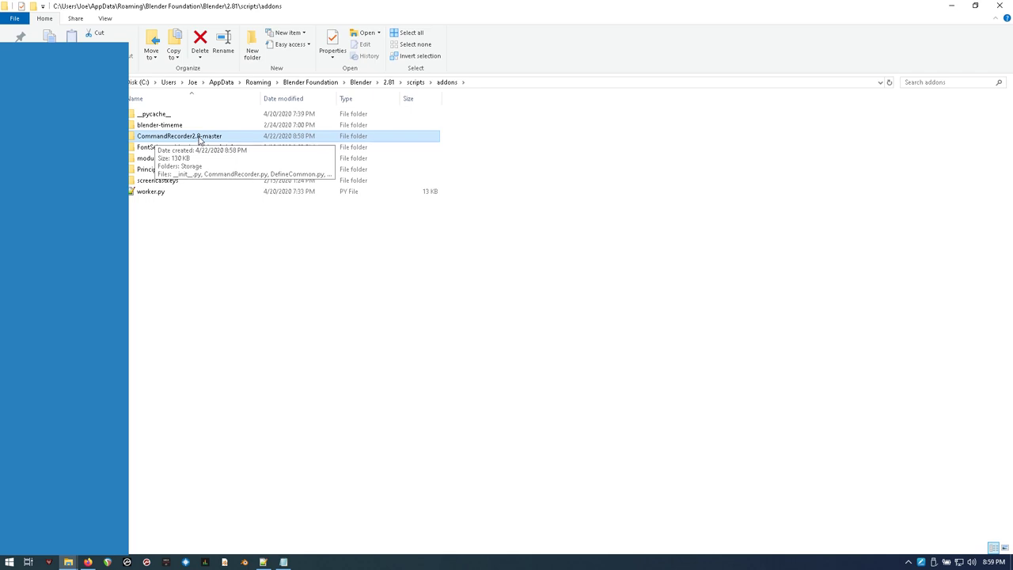
click(200, 136)
click(194, 136)
drag(194, 136, 230, 136)
key(Delete)
key(Return)
click(171, 285)
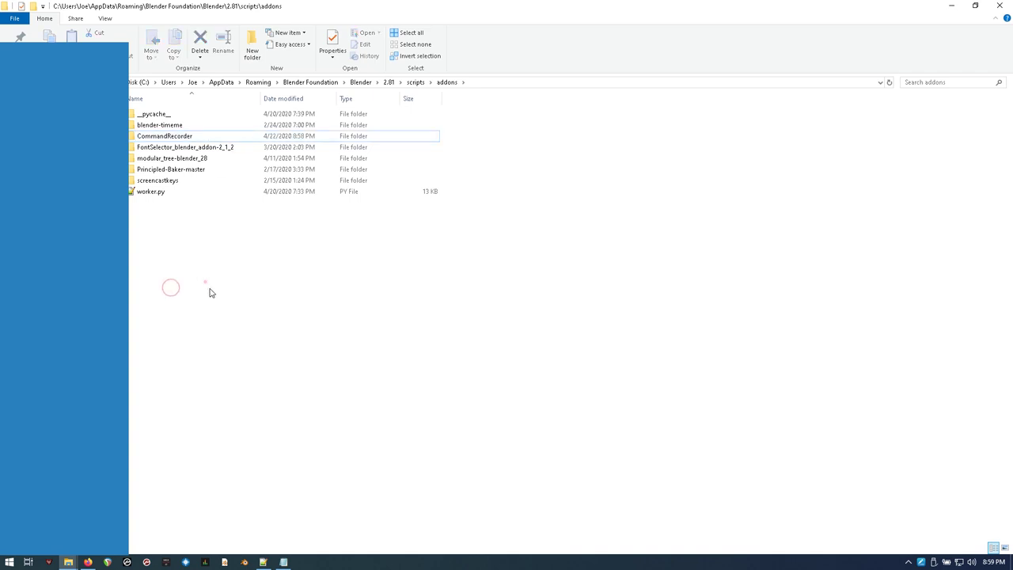
click(205, 282)
Restart Blender with a new General file and enable the CommandRecorder add-on, filtering the add-ons by "comm"
click(244, 562)
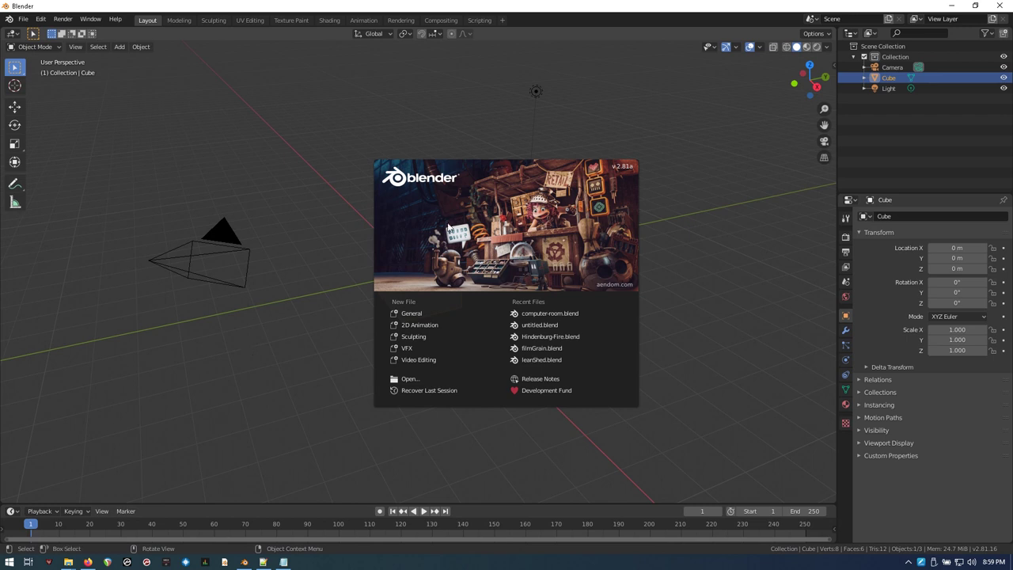
click(420, 314)
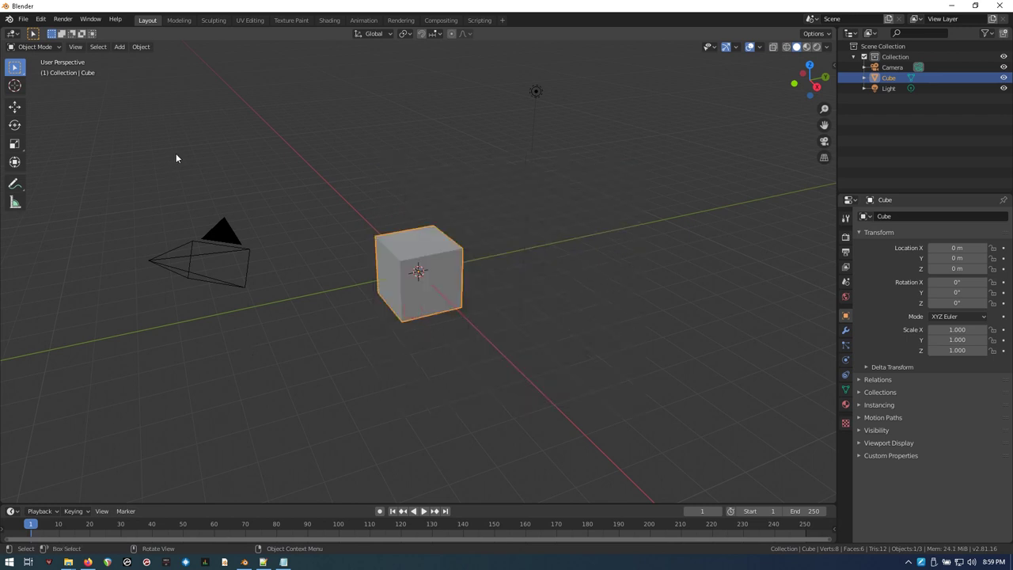
click(41, 18)
click(79, 170)
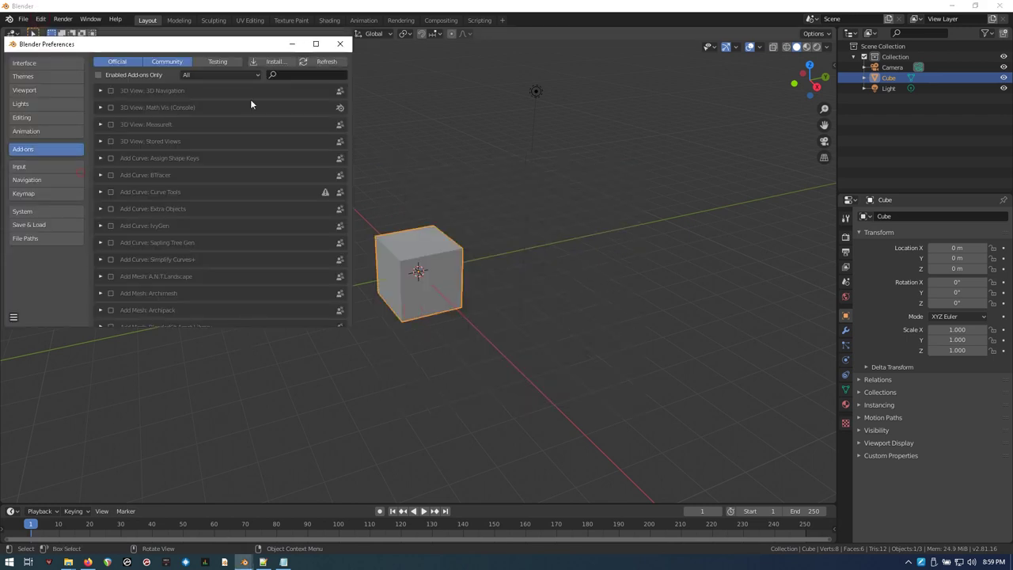
click(289, 74)
text(comm)
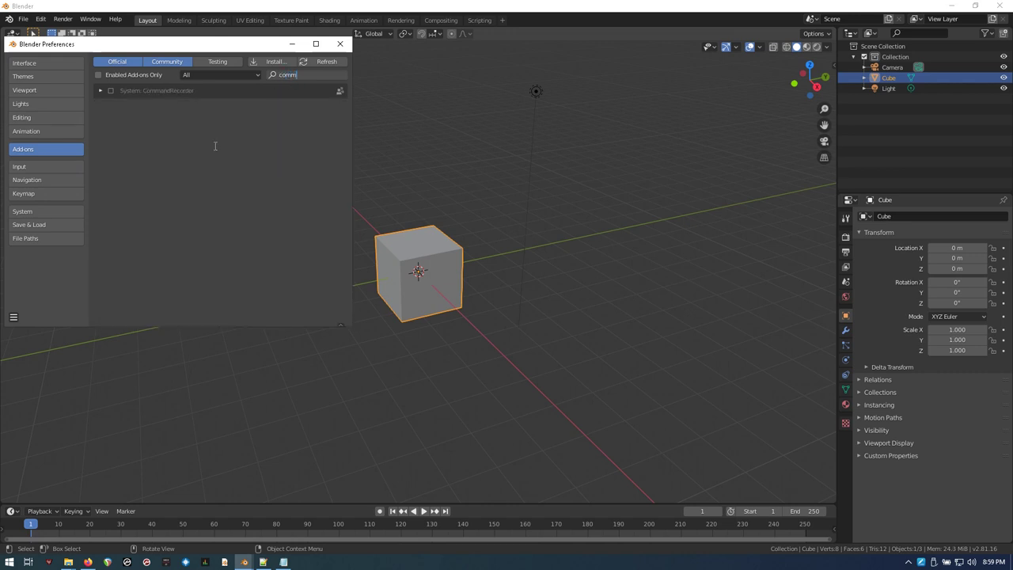
key(Return)
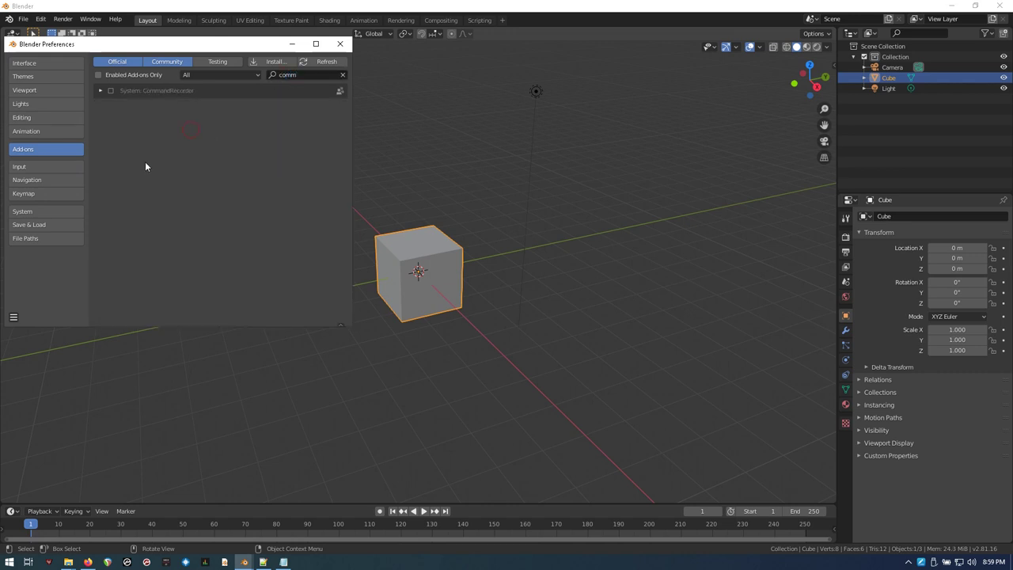
click(110, 91)
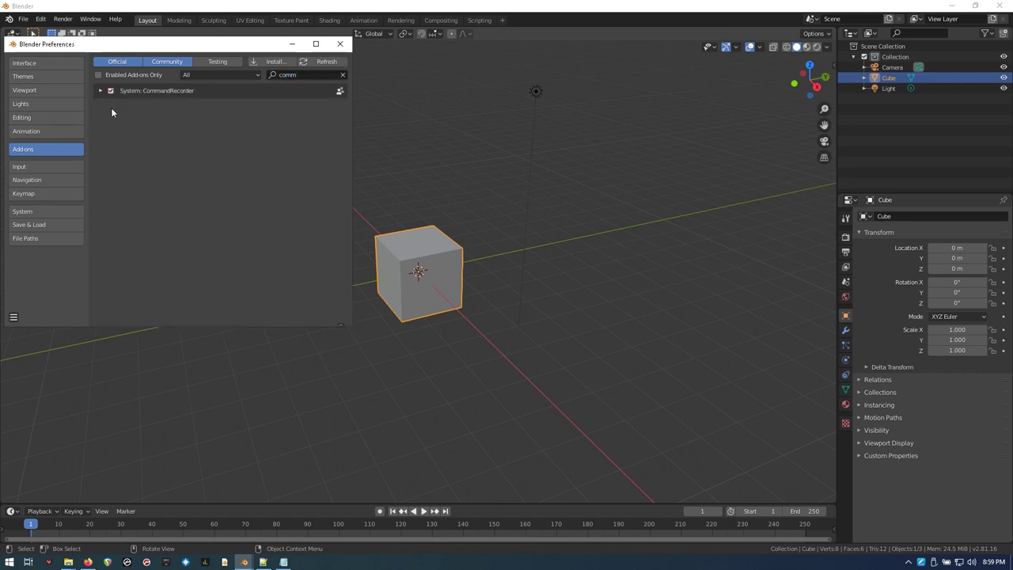
Save the preferences and close the Preferences window
click(14, 318)
click(40, 290)
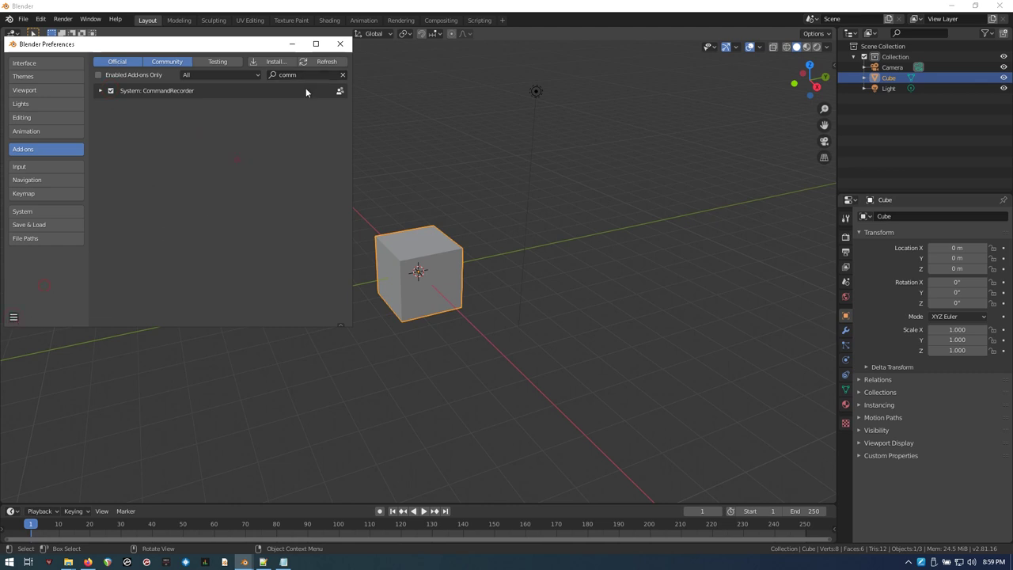
click(341, 45)
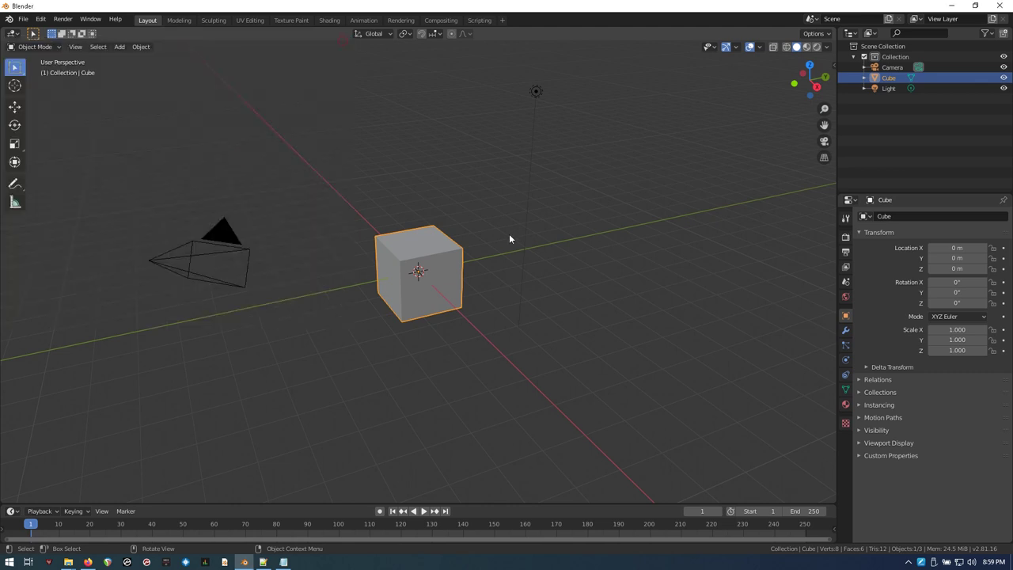
Show the CommandRecorder panel in a widened viewport sidebar and add a new empty macro to its list
click(717, 212)
key(n)
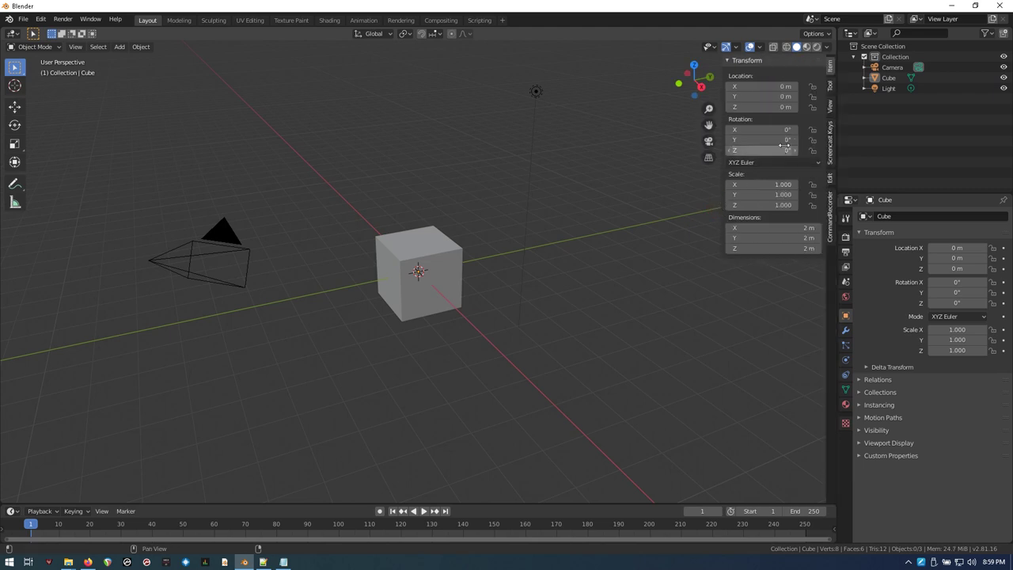
click(831, 214)
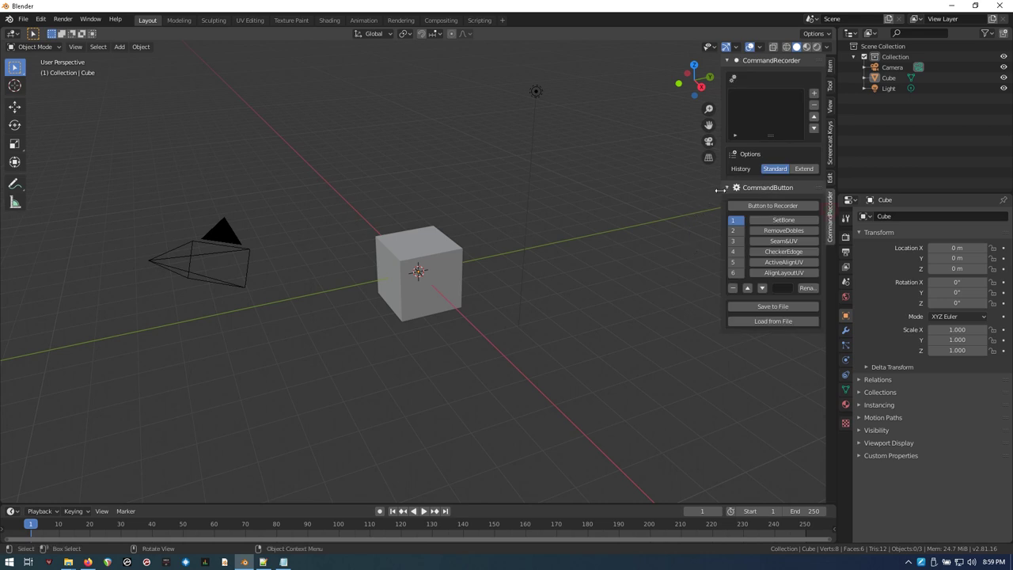
drag(721, 192, 639, 186)
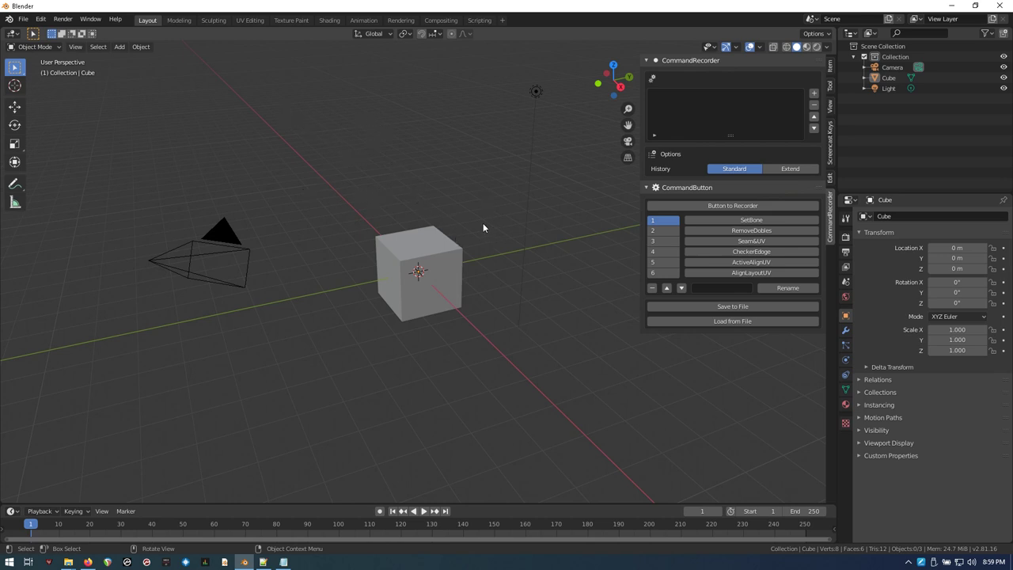
click(813, 95)
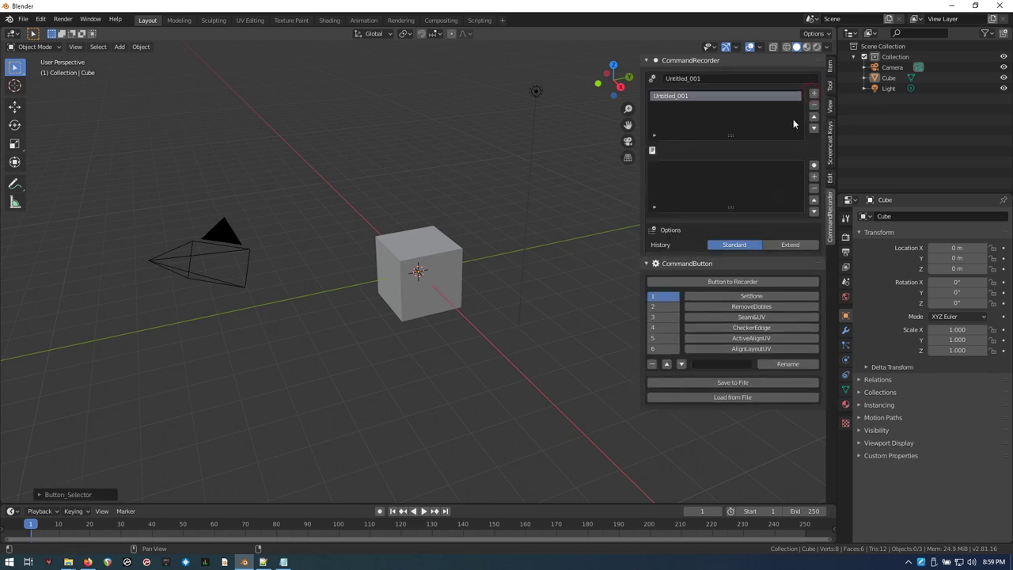
Put the cube in Edit Mode and select only its lower corner vertex beside the red X axis line
click(415, 243)
key(Tab)
click(470, 210)
click(462, 308)
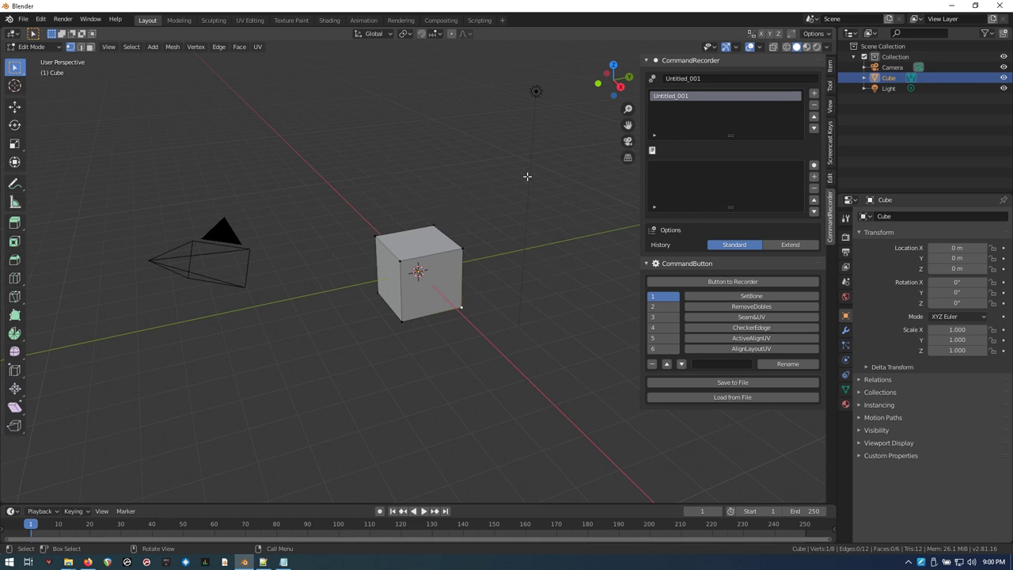
Start recording the macro and snap the 3D cursor to the selected vertex
click(814, 166)
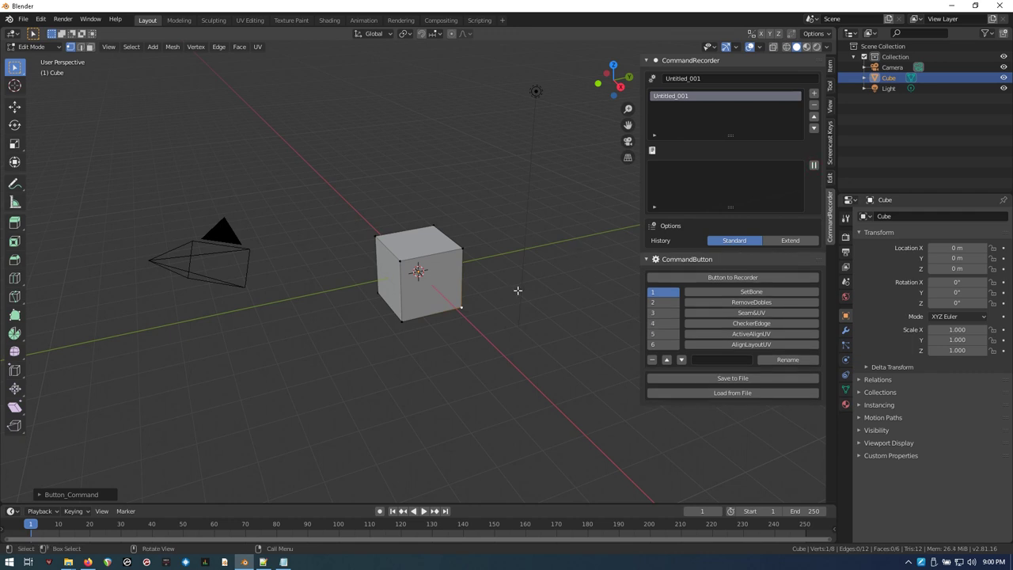
key(shift+s)
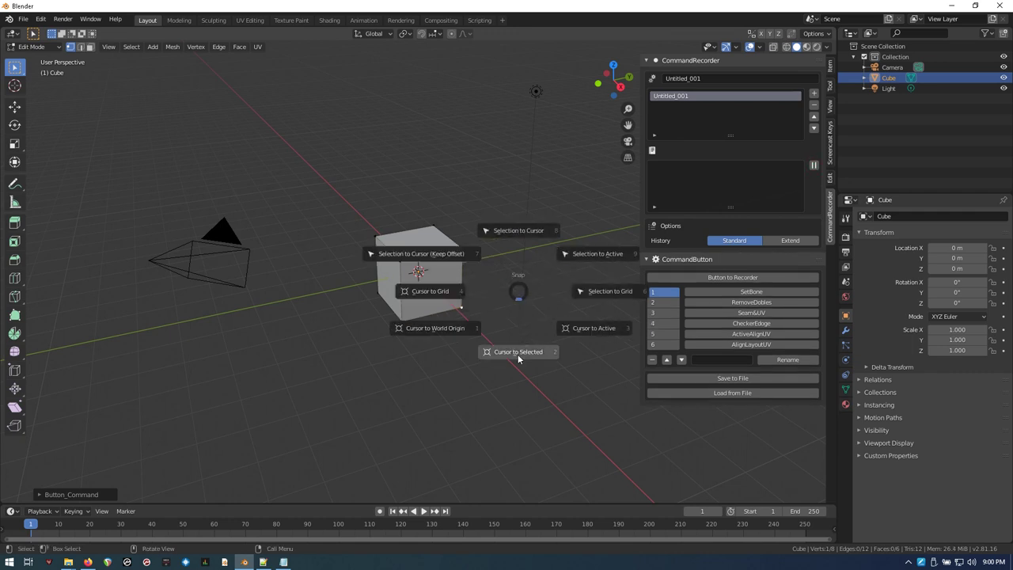
click(515, 355)
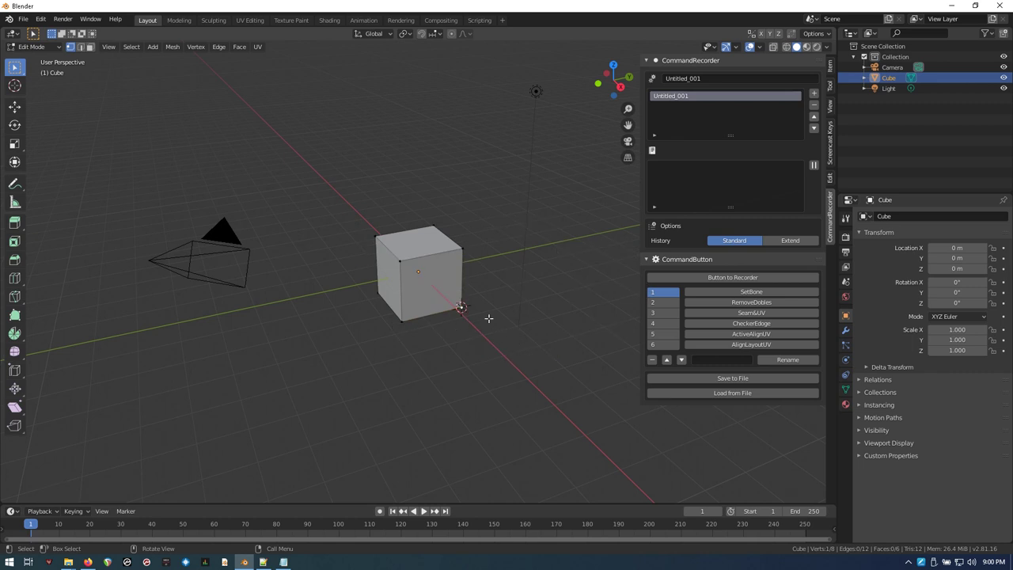
Return to Object Mode, set the cube's origin to the 3D cursor, and stop the recording
key(Tab)
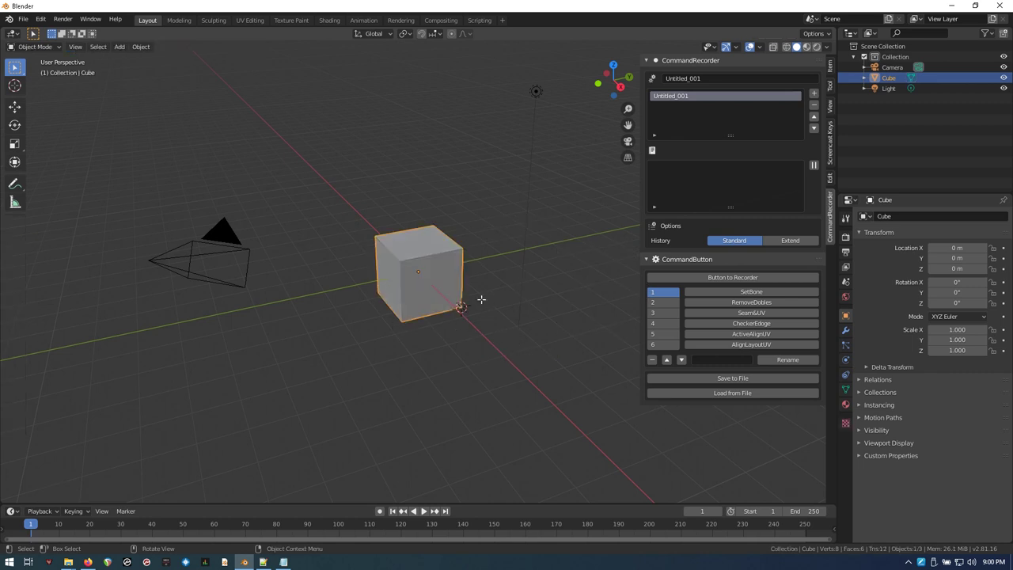
click(141, 47)
mouse_move(156, 70)
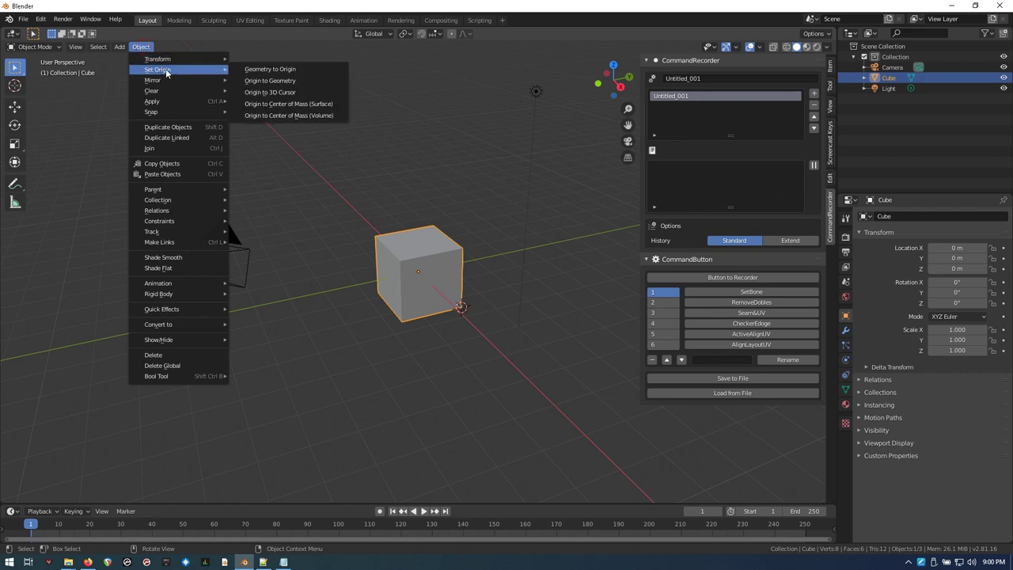
click(302, 92)
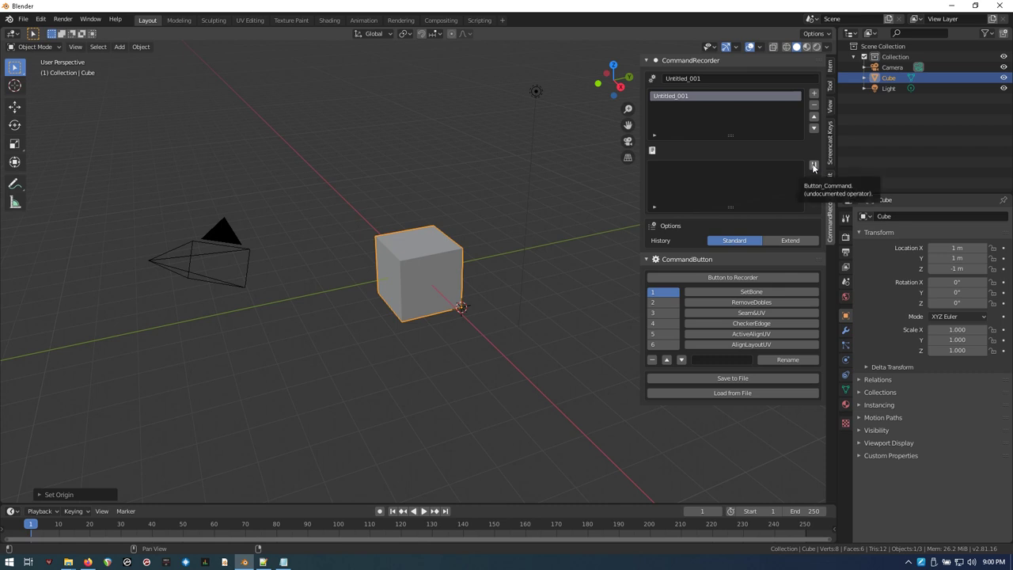
click(813, 167)
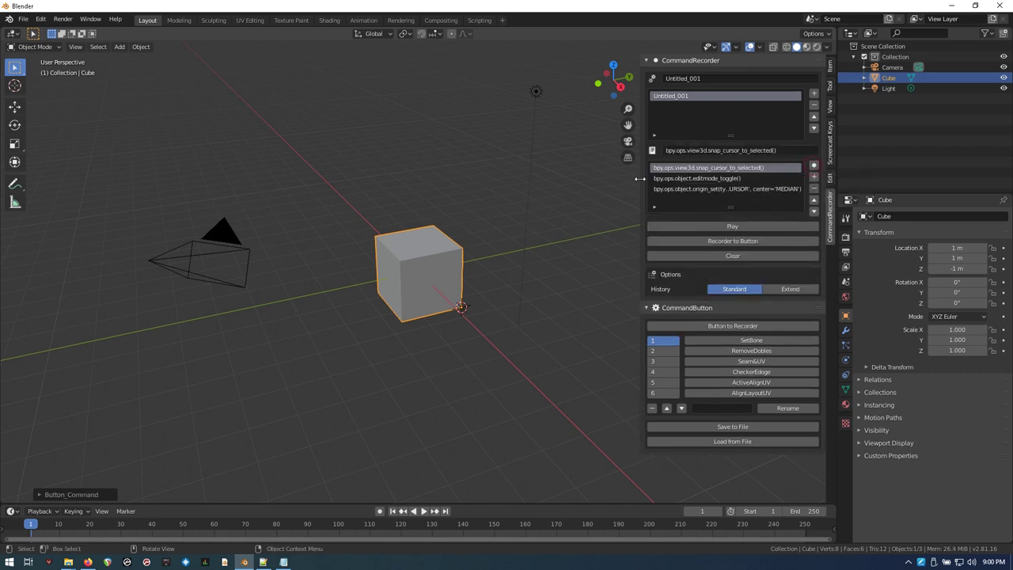
Widen the sidebar and review the recorded edit-mode toggle and origin-set commands in full
drag(640, 179, 565, 179)
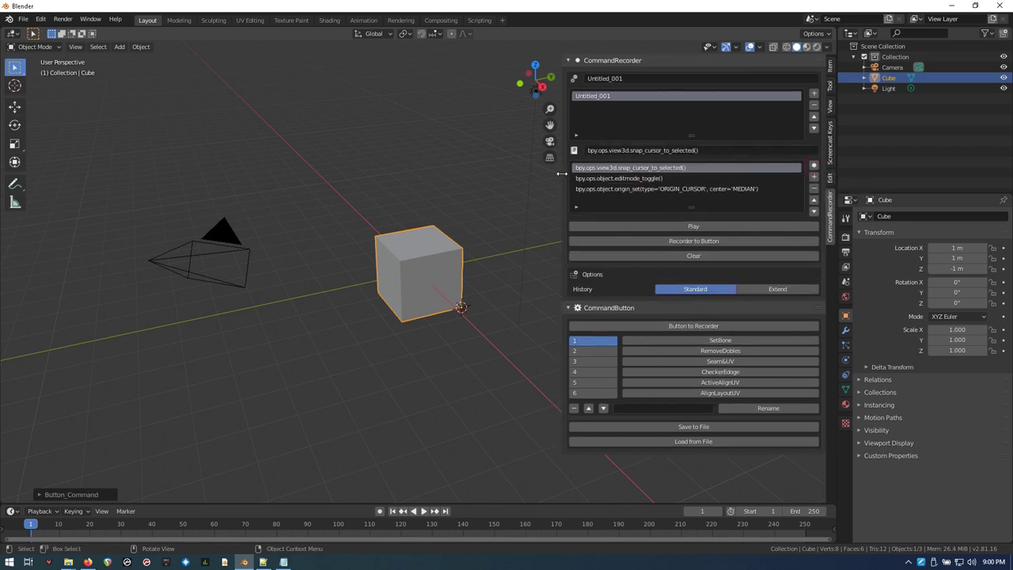
click(618, 178)
click(612, 188)
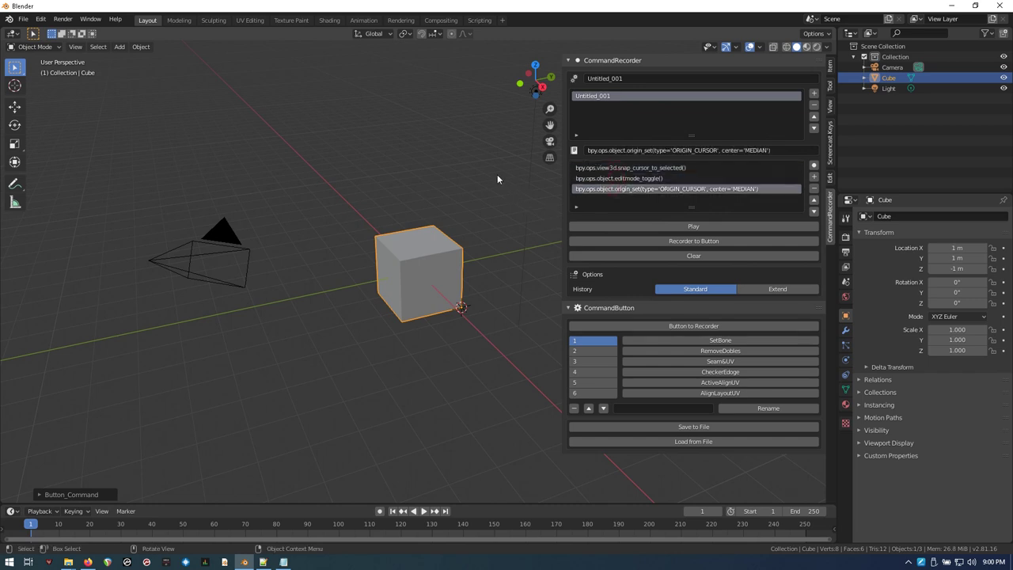
Rotate the cube freehand around its new corner origin to about -3.2° X, 1.4° Y and -1.8° Z
click(482, 174)
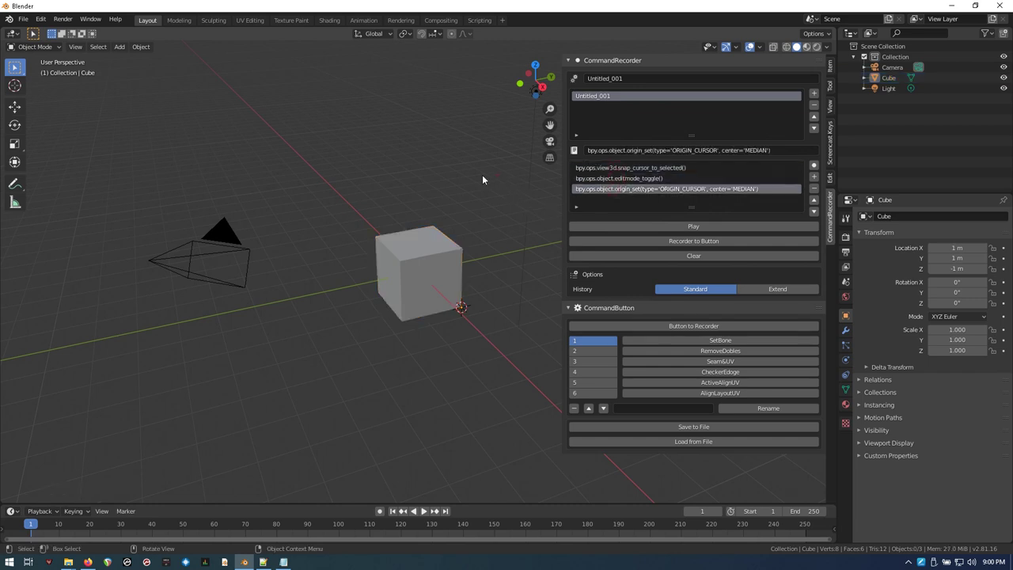
click(421, 252)
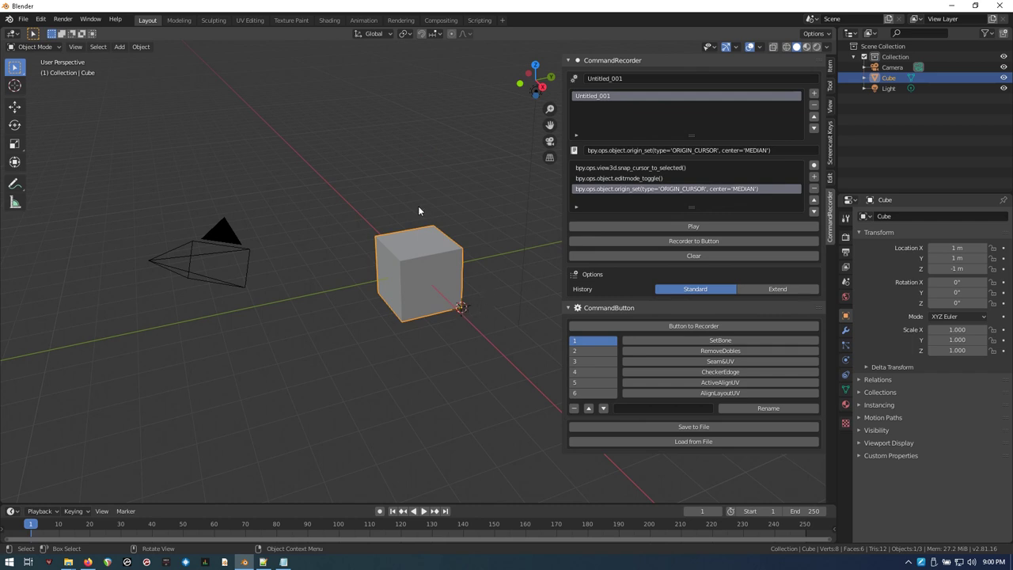
click(401, 172)
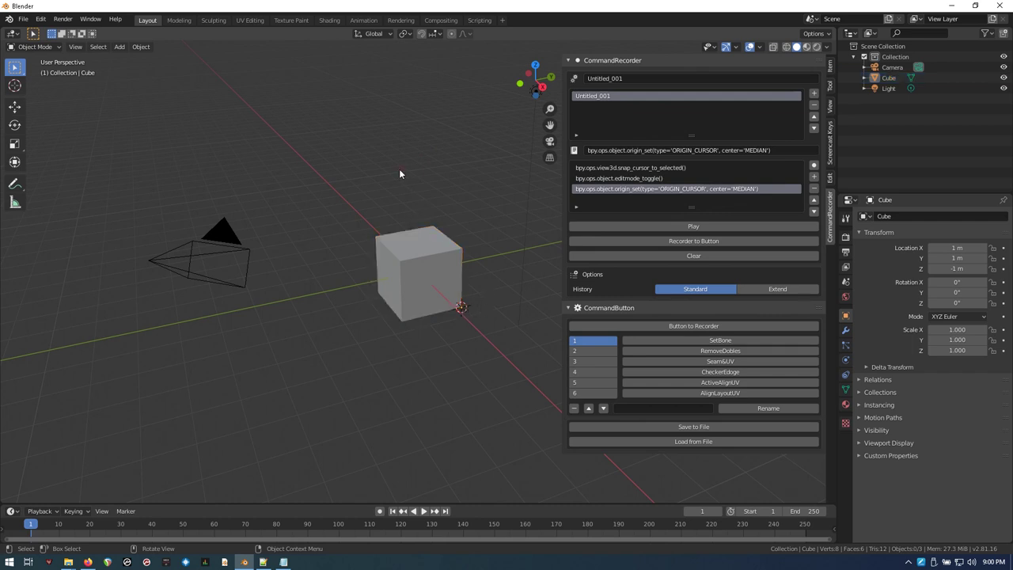
click(413, 254)
key(r)
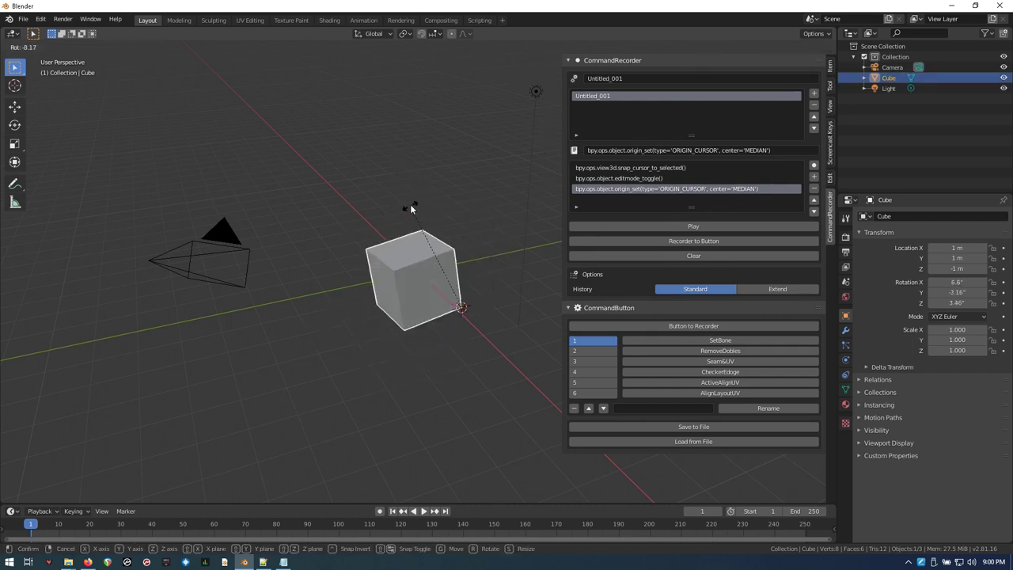
click(404, 265)
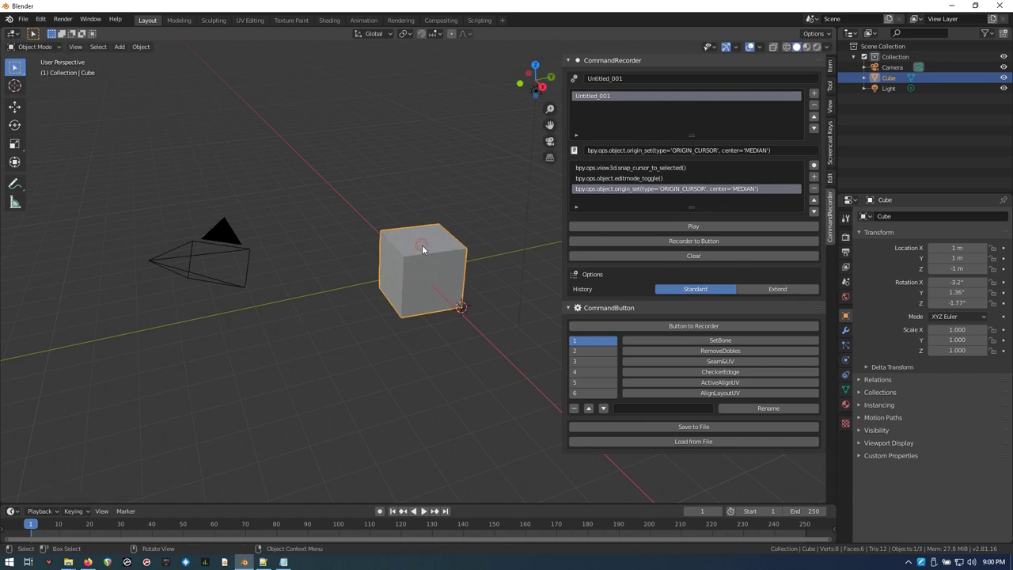
Play the recorded macro on the cube's upper far-left vertex and rotate the cube about that corner to about -27.2° X, 7.8° Y, -16.3° Z
key(Tab)
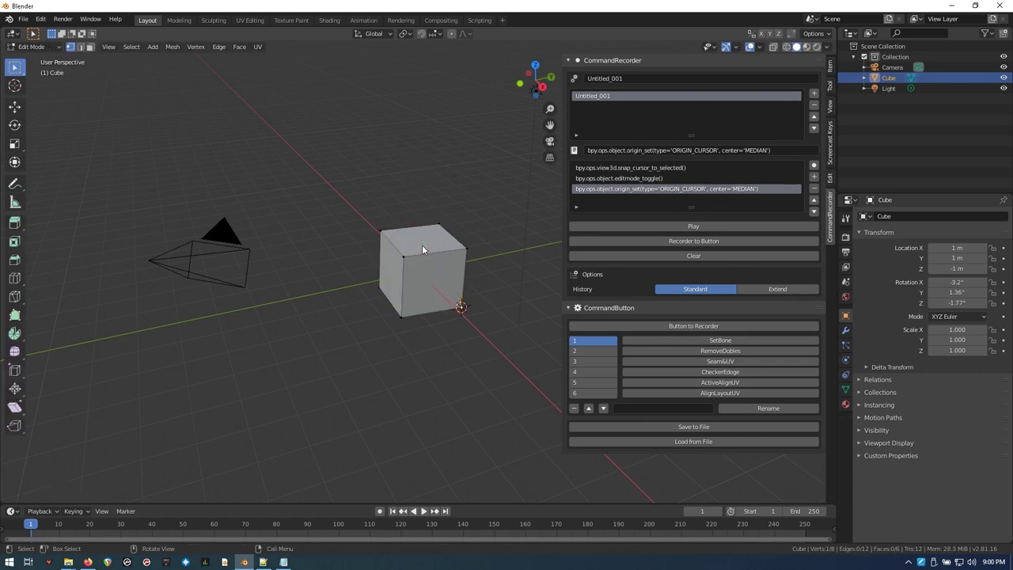
click(381, 231)
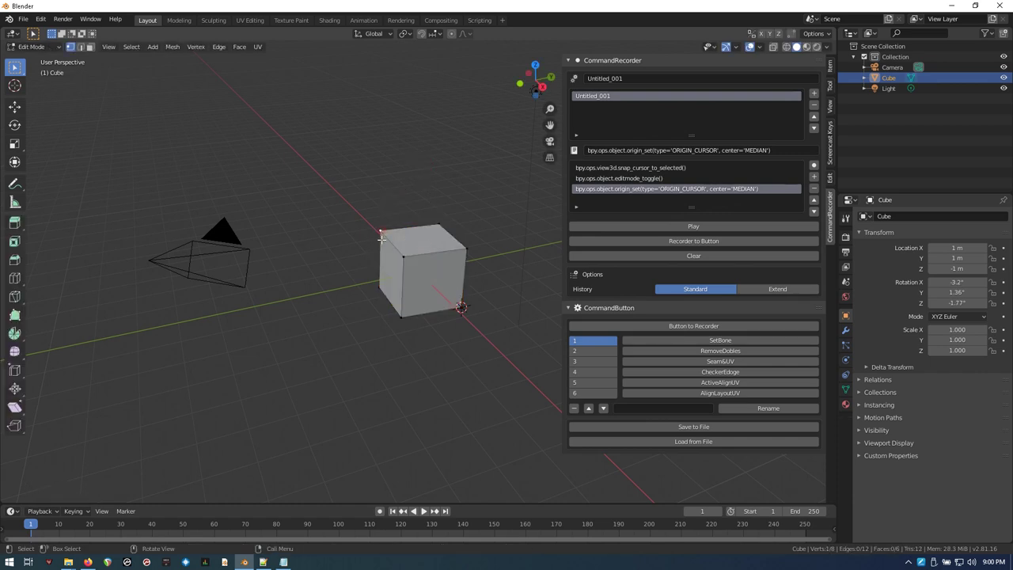
click(625, 226)
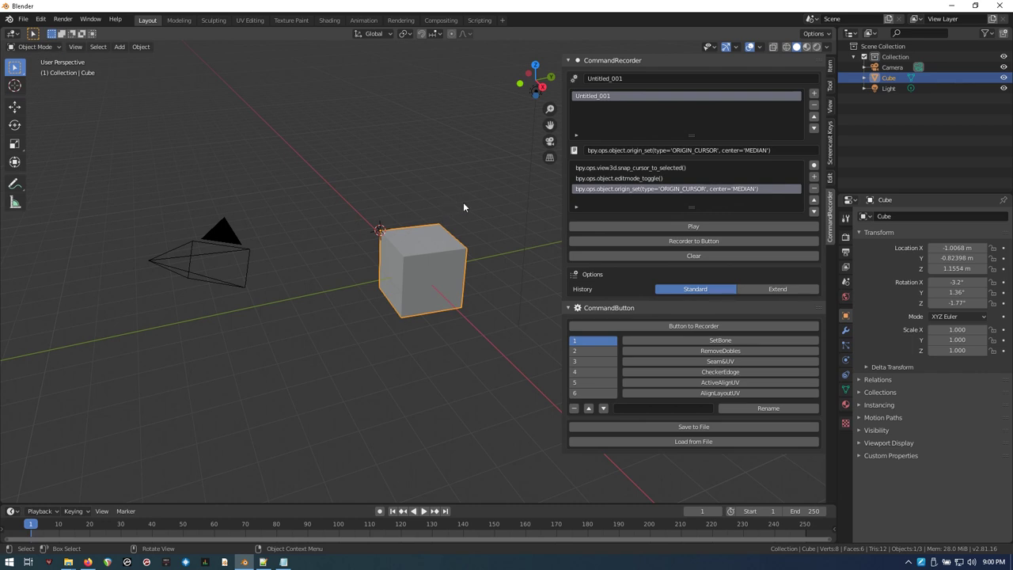
key(r)
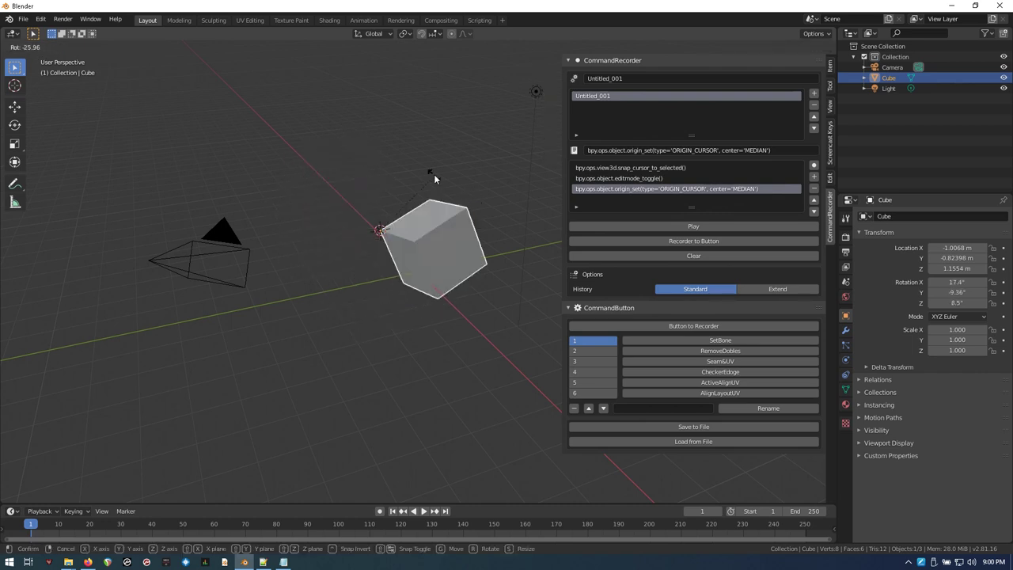
click(458, 228)
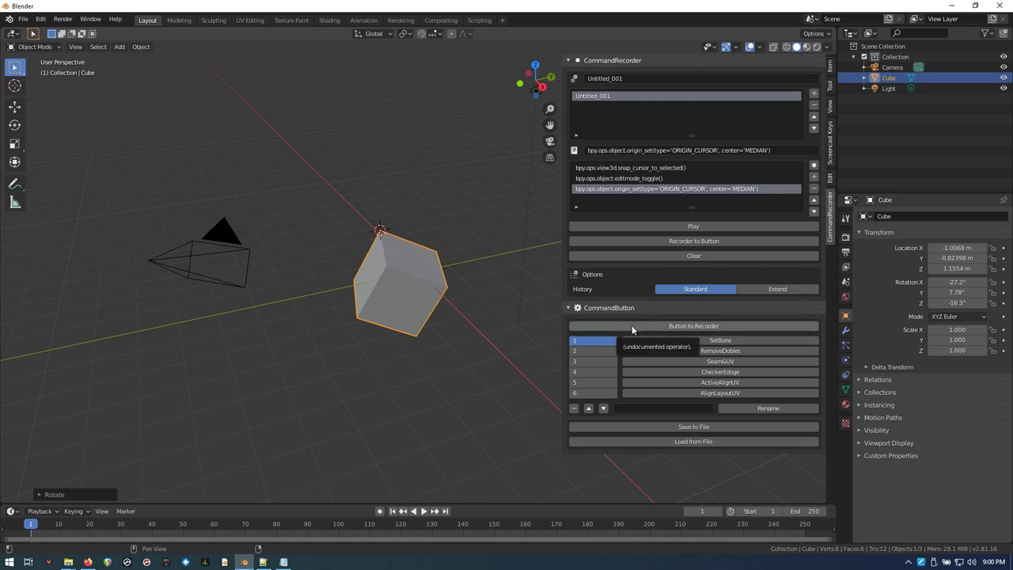
Rename the recorded macro as Set-Origin
click(631, 78)
text(Set-)
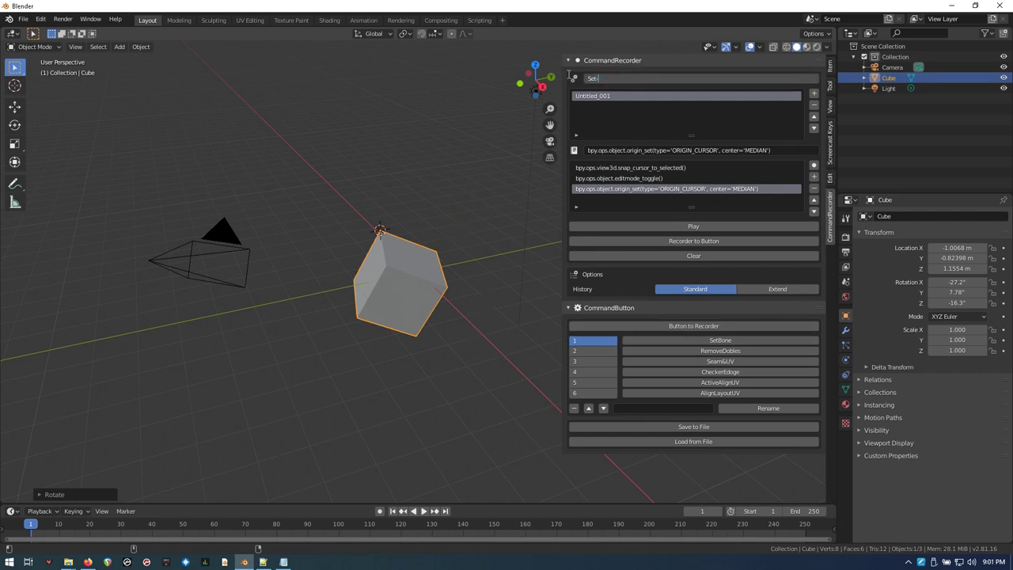
text(Origin)
key(Return)
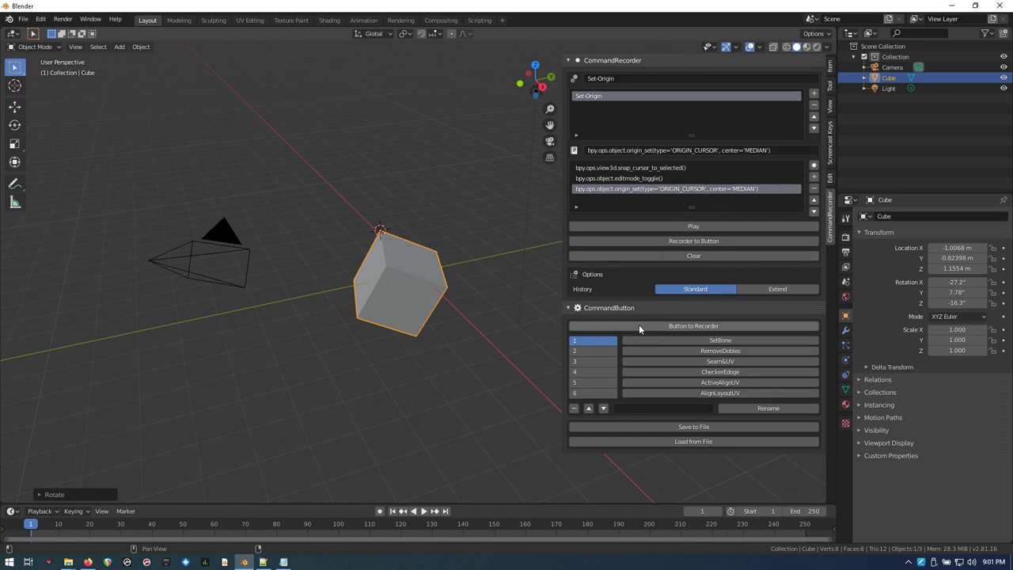
Store the Set-Origin macro as a command button and make its slot 7 active
click(593, 106)
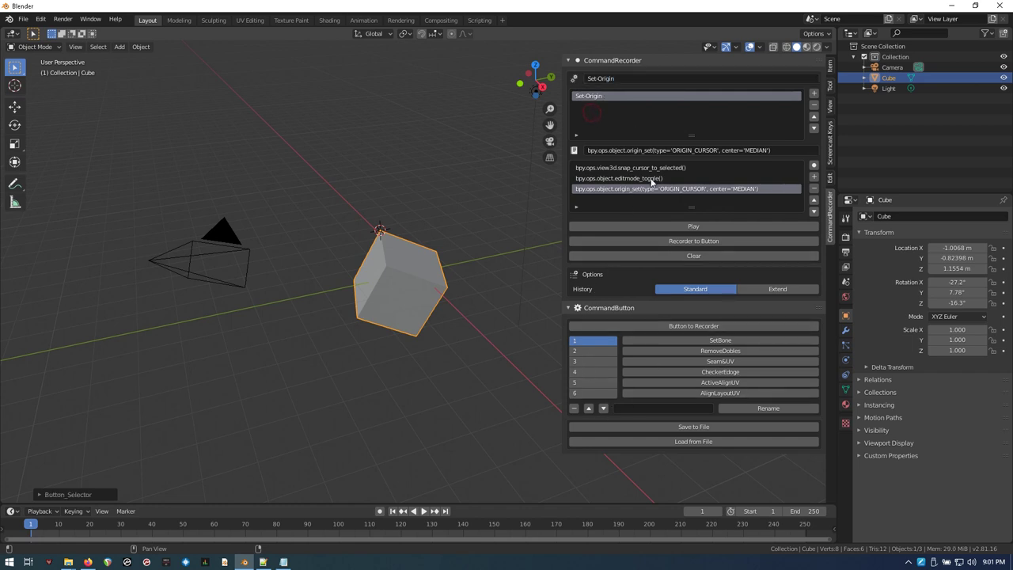
click(660, 241)
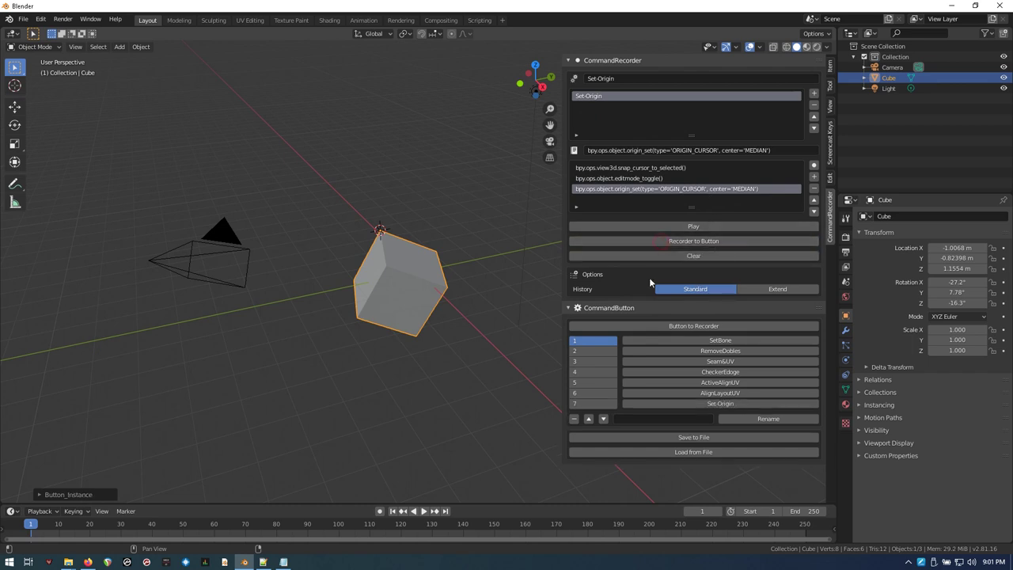
click(599, 404)
Run the Set-Origin command button on the cube's far-left vertex and rotate the cube freehand around that corner
click(414, 214)
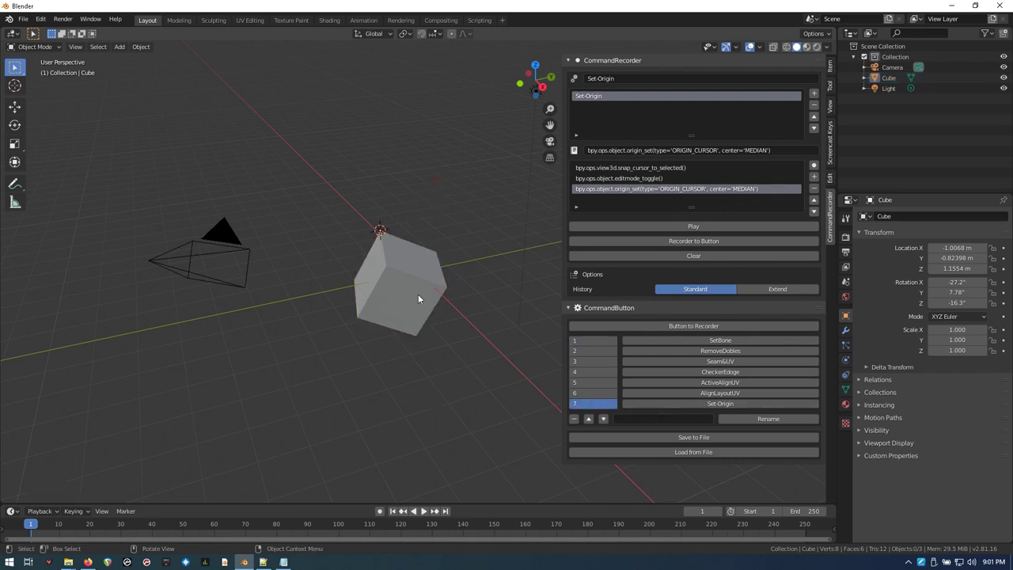
click(406, 270)
key(Tab)
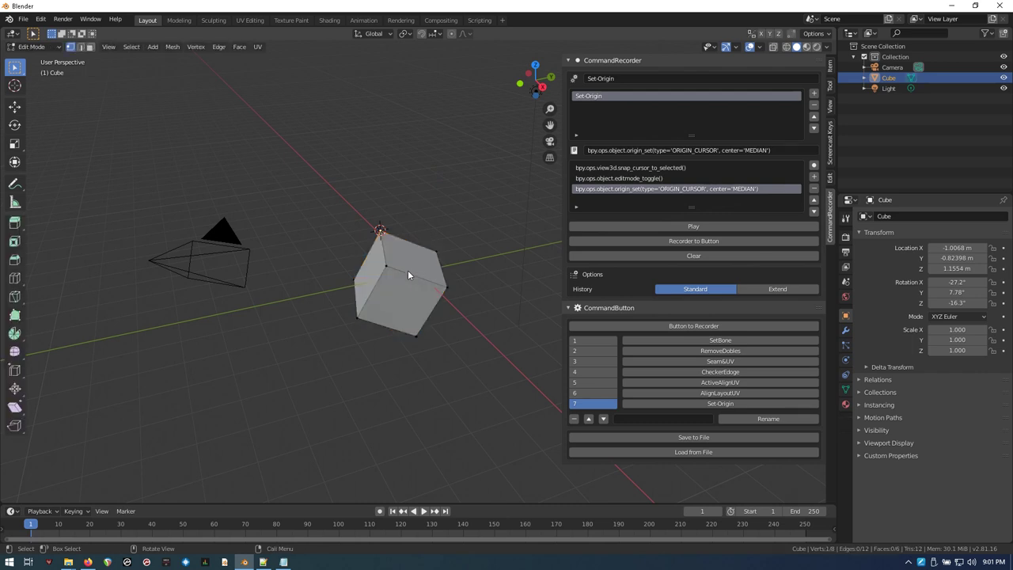
click(354, 280)
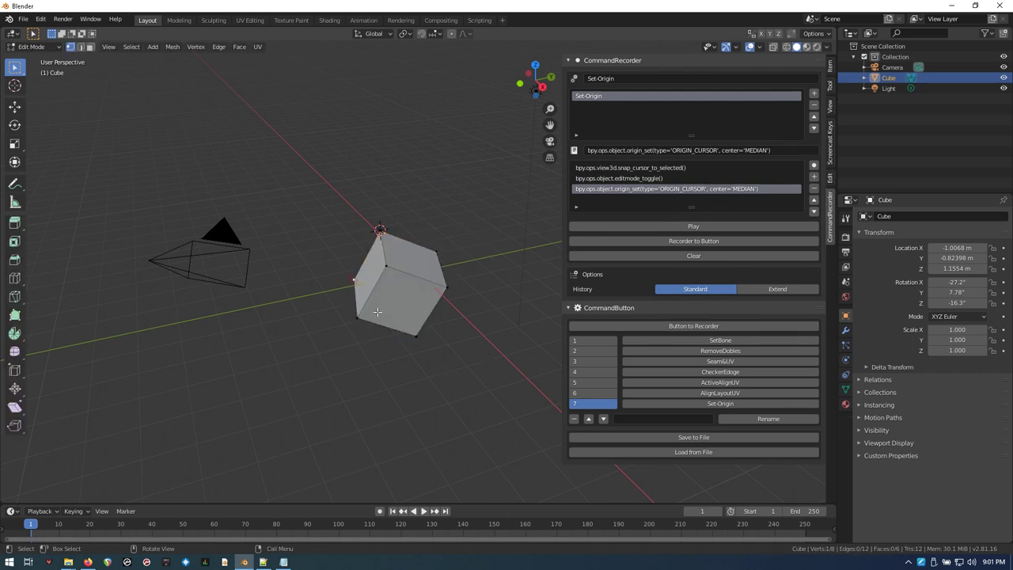
click(646, 401)
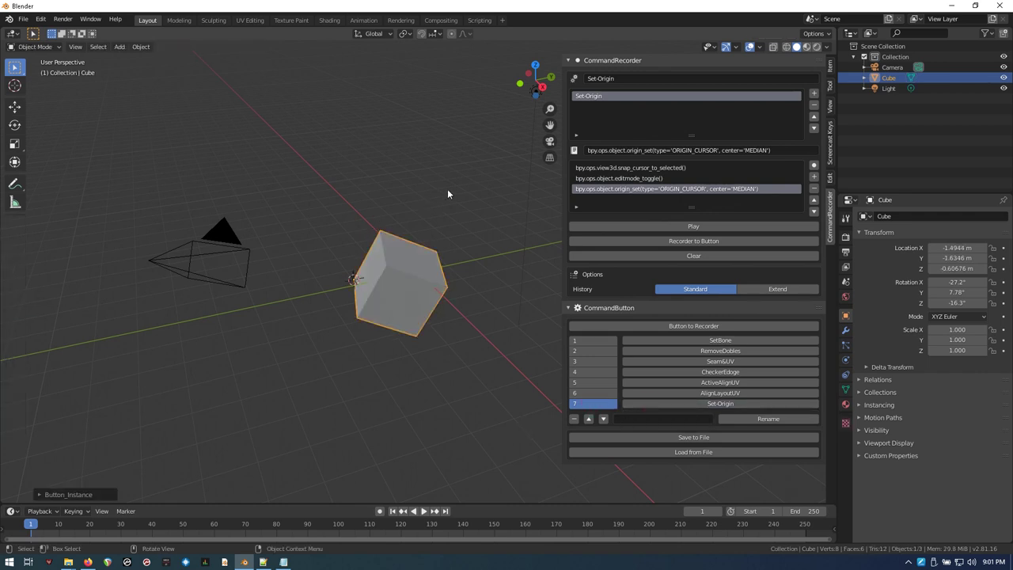
key(r)
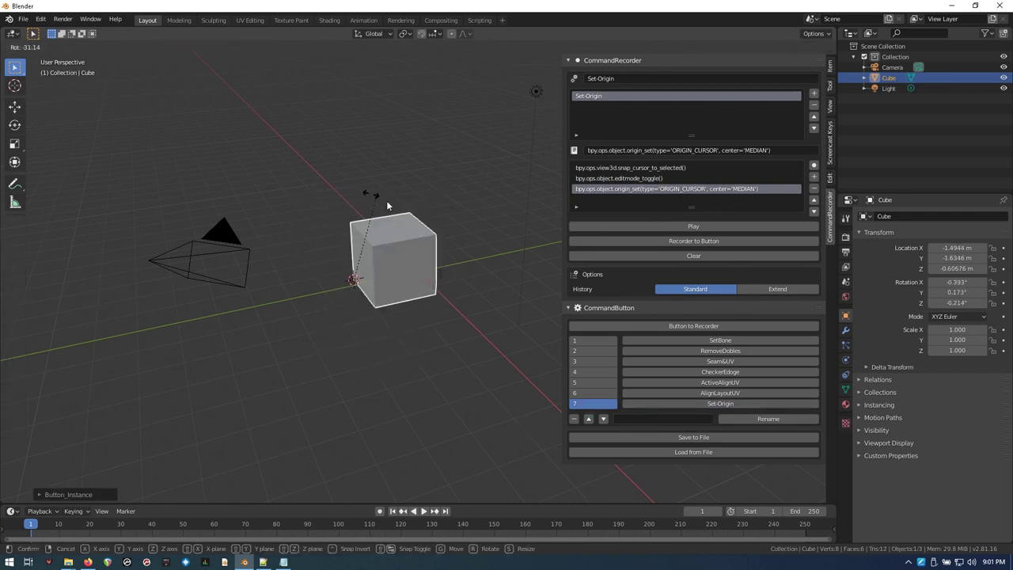
click(447, 225)
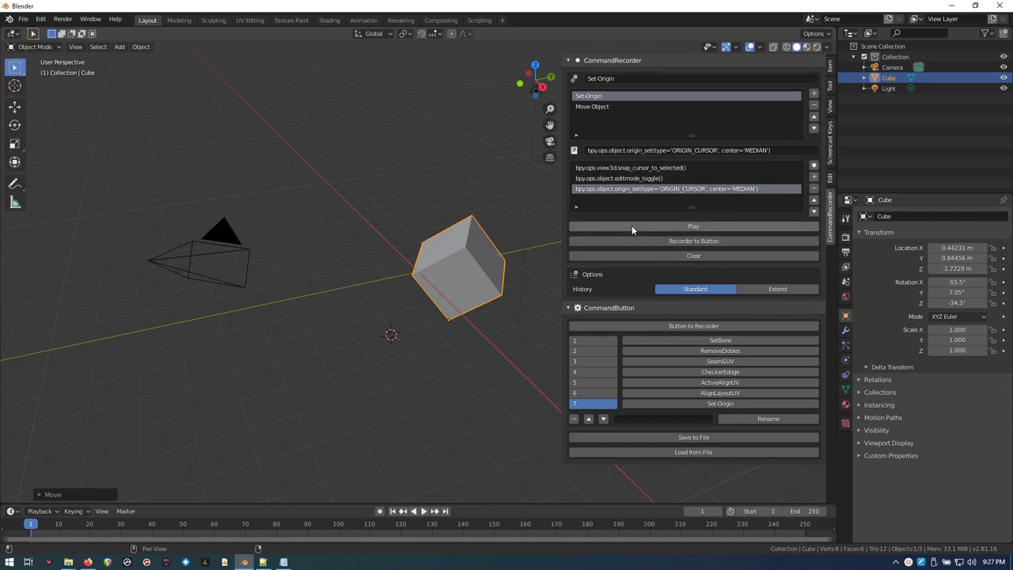
Search the keymap preferences for "comm" to examine the command play and add shortcuts
click(40, 21)
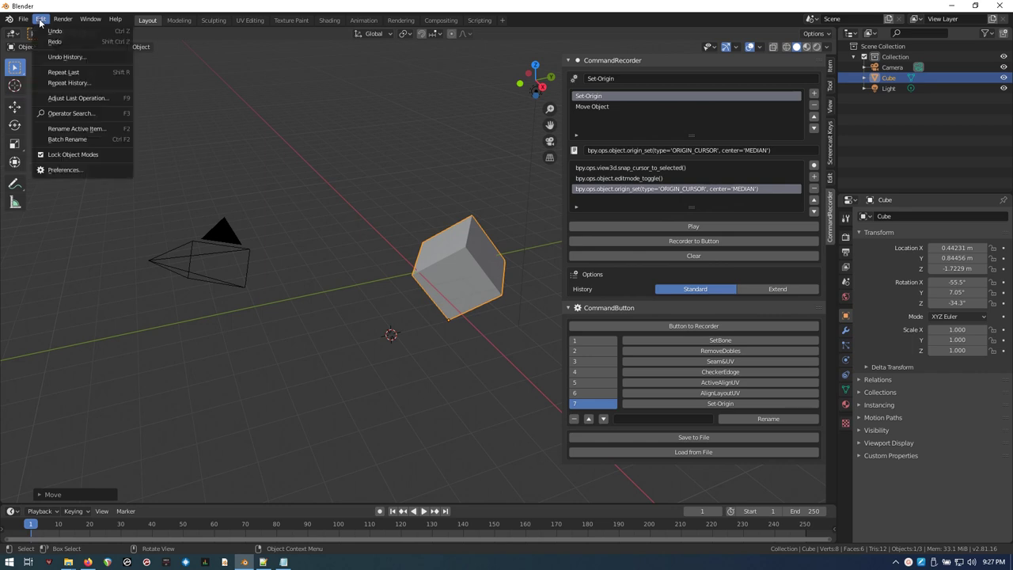
click(99, 169)
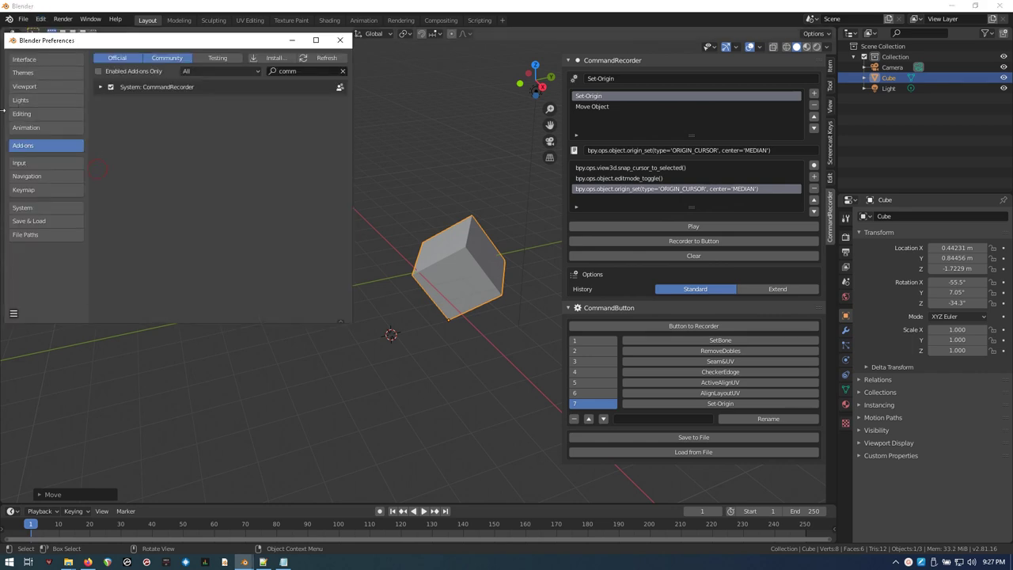
click(26, 190)
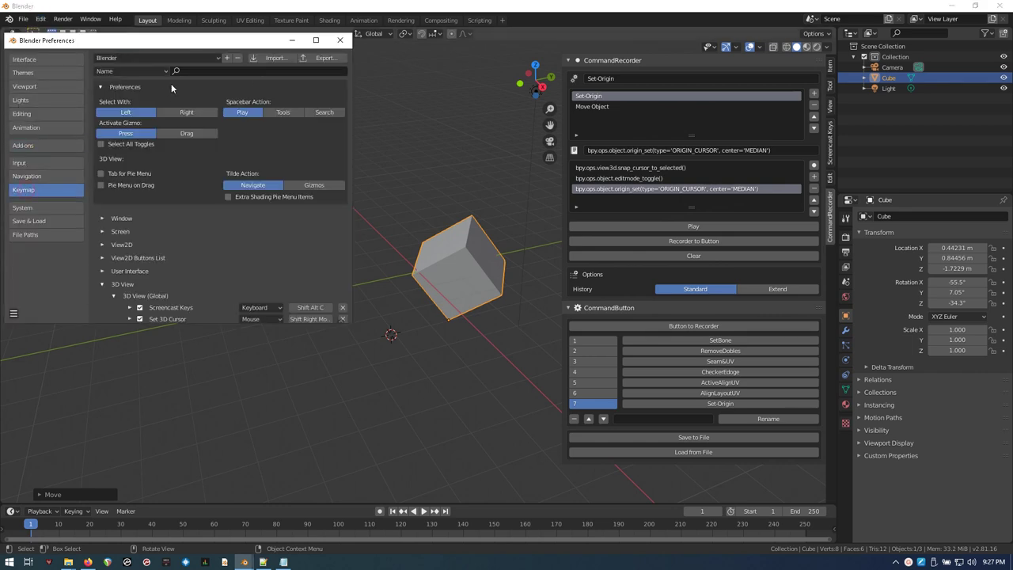
click(199, 70)
text(comm)
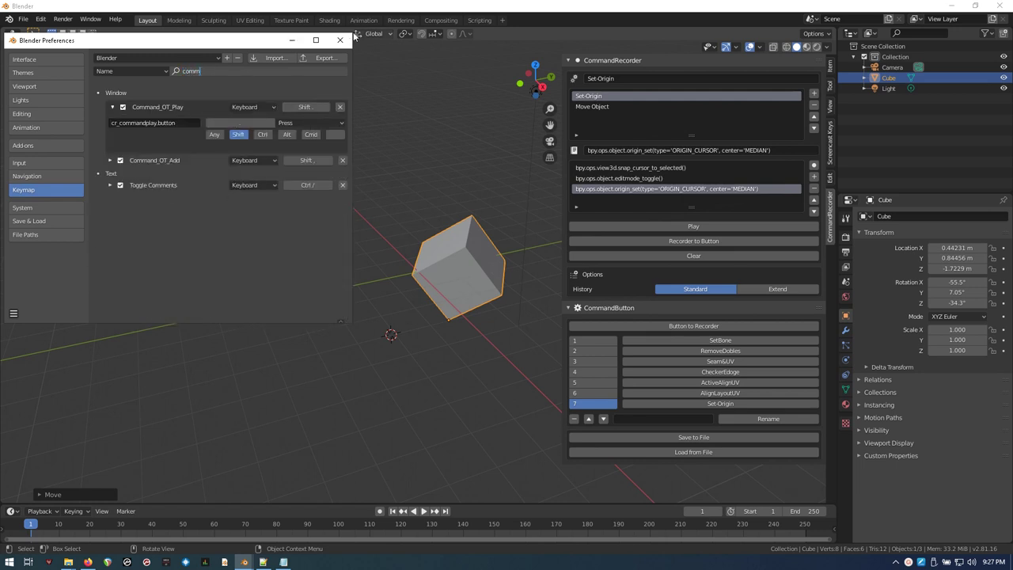
click(339, 40)
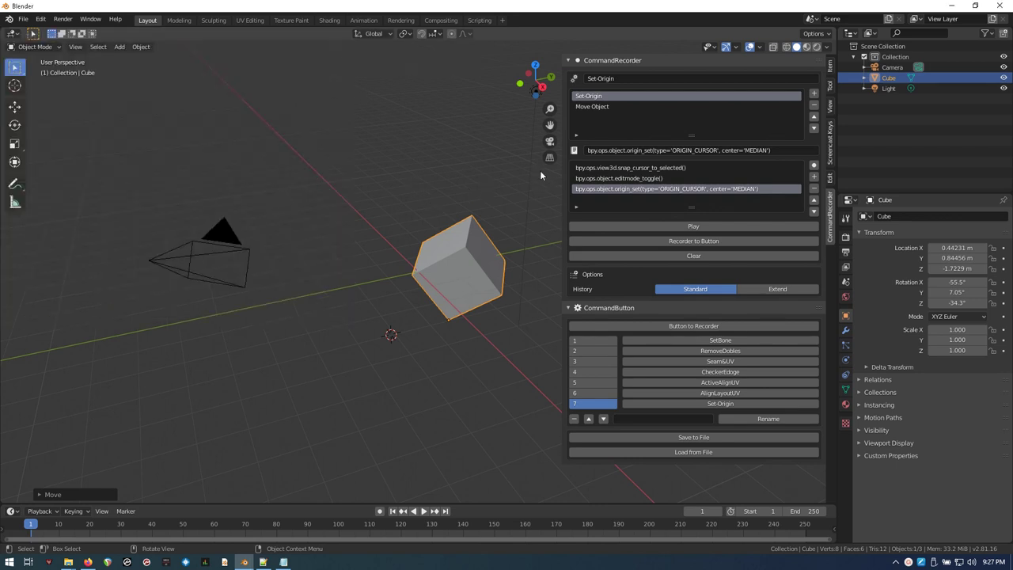
Play the Set-Origin macro on the cube's topmost vertex and rotate the cube around it to about -73.3° X, 2° Y and -45° Z
click(590, 107)
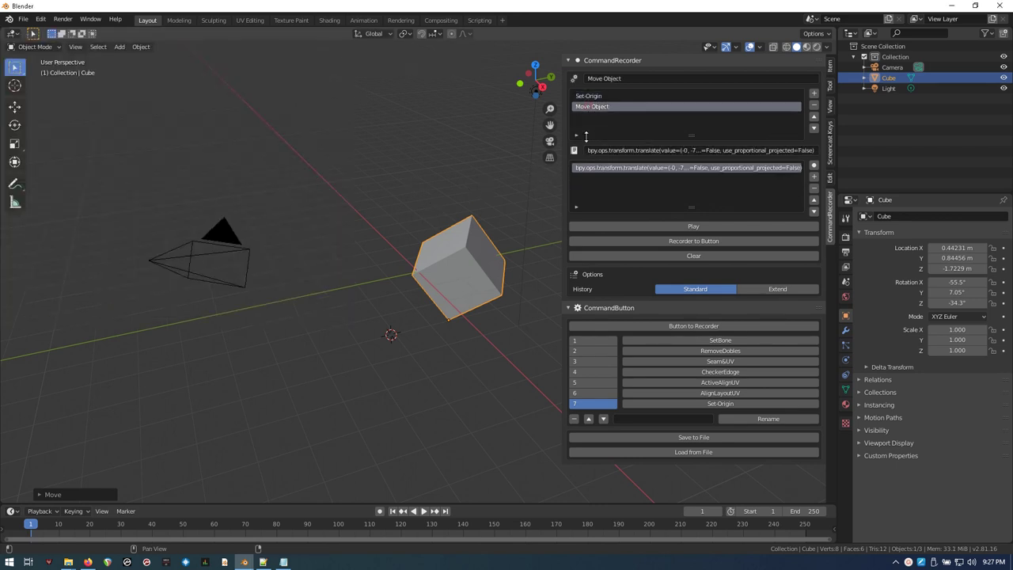
click(585, 97)
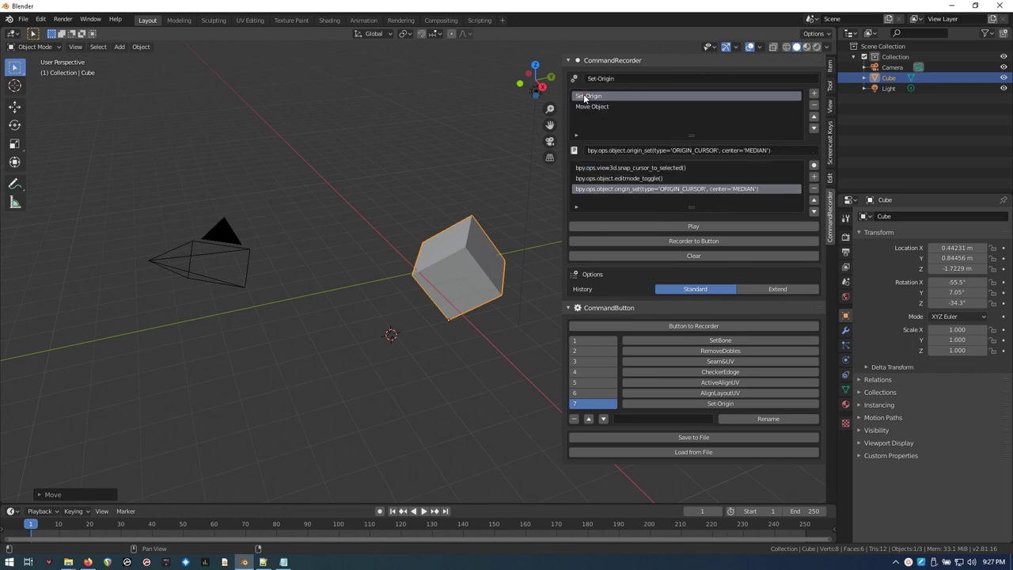
click(465, 279)
key(Tab)
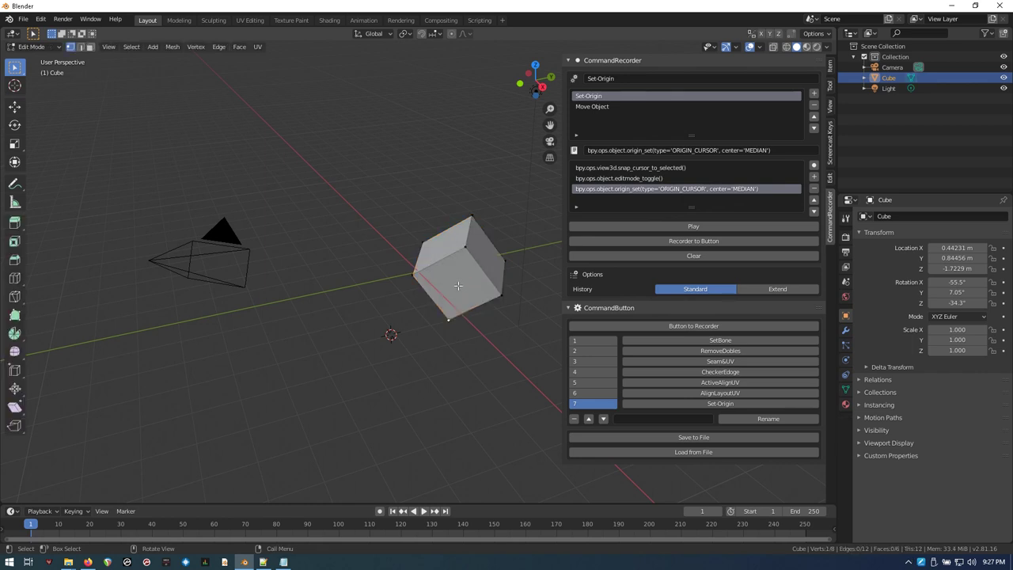
click(471, 216)
key(ctrl+7)
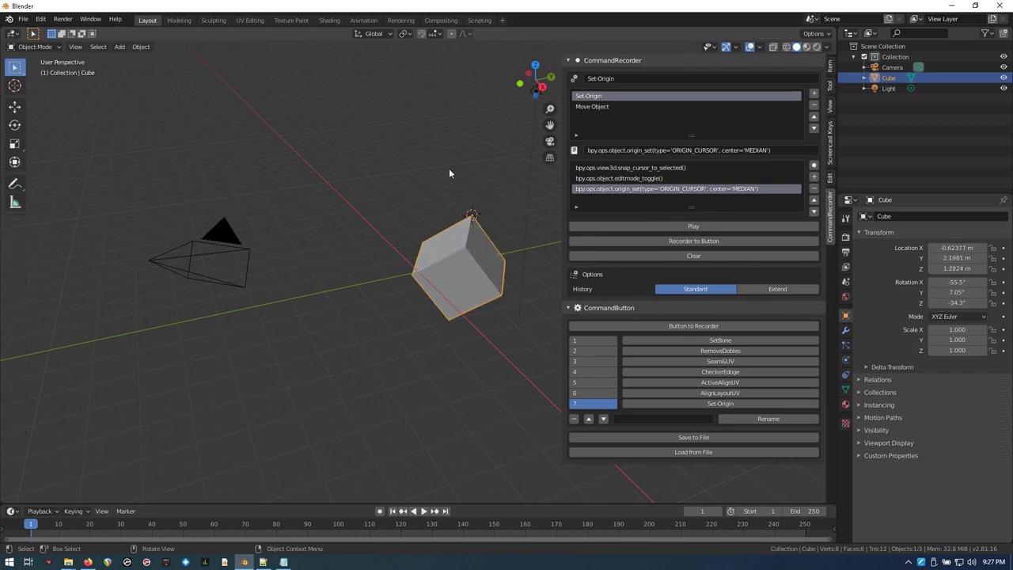
key(r)
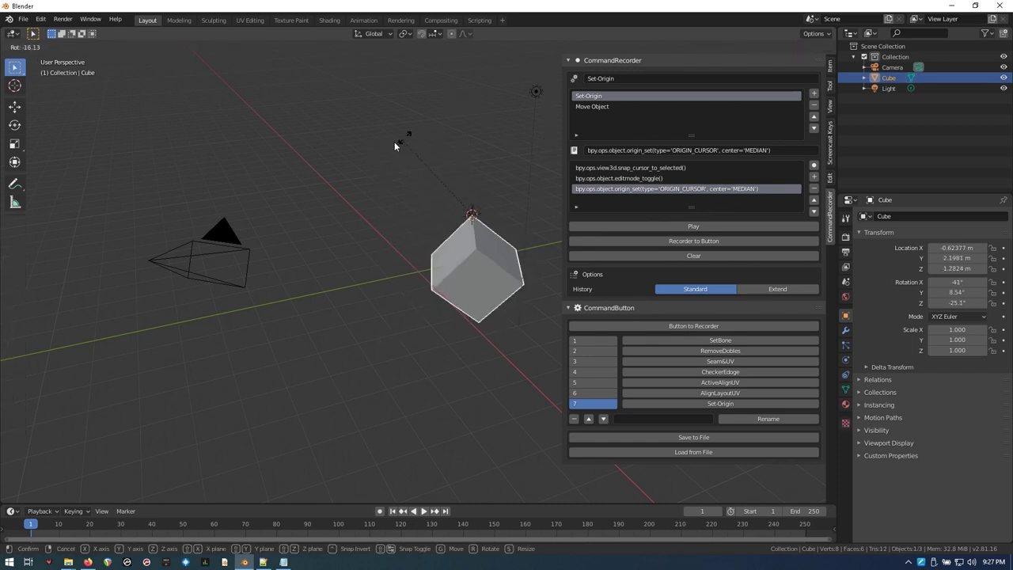
click(417, 225)
Play the Set-Origin macro on the cube's lower-left vertex and rotate the cube around it to about -69.8° X, 3.3° Y and -43° Z
key(Tab)
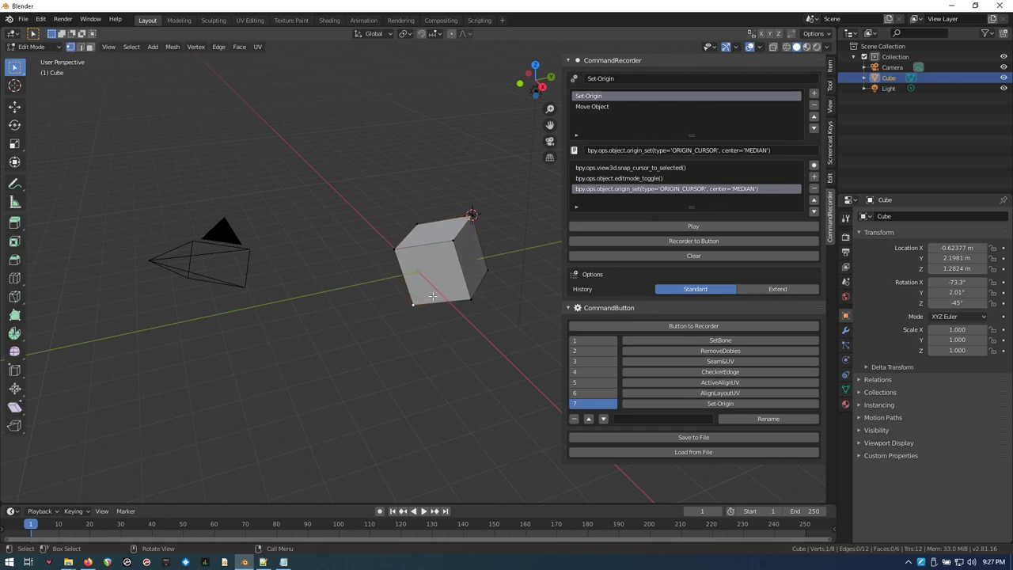
key(shift+7)
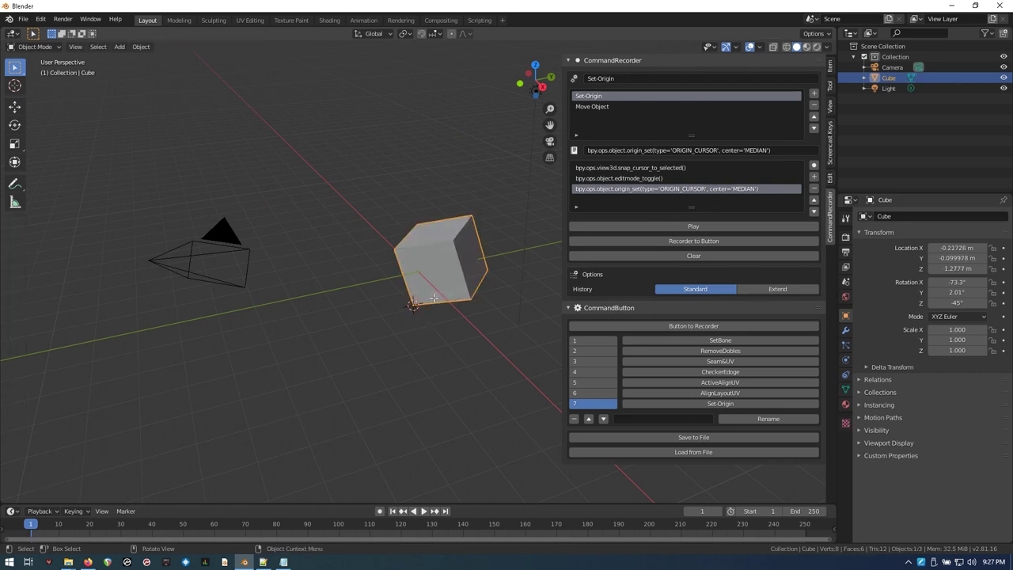
key(r)
click(366, 166)
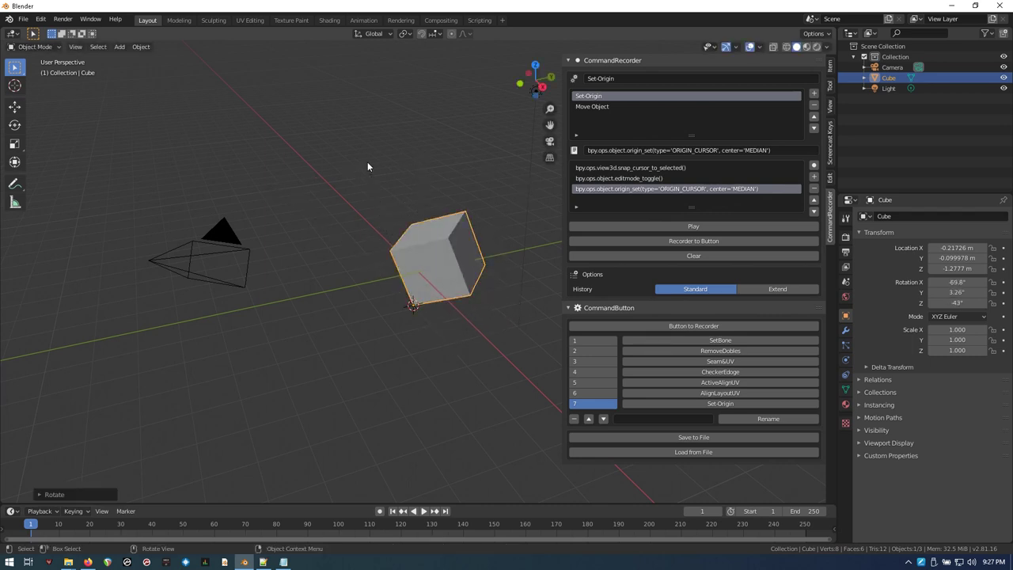
Play the Move Object macro three times in a row to shift the cube along the Y axis
click(592, 107)
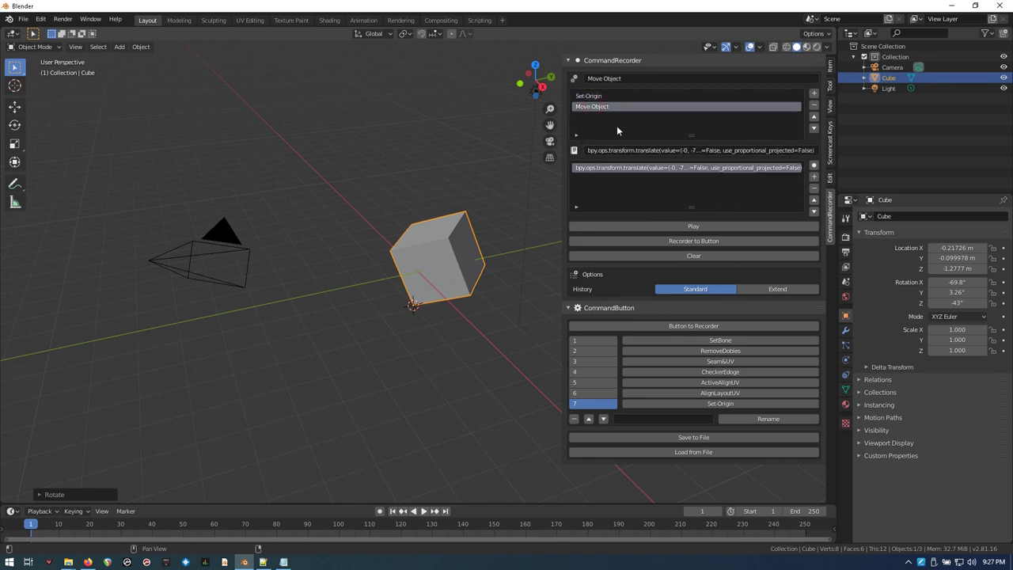
click(693, 226)
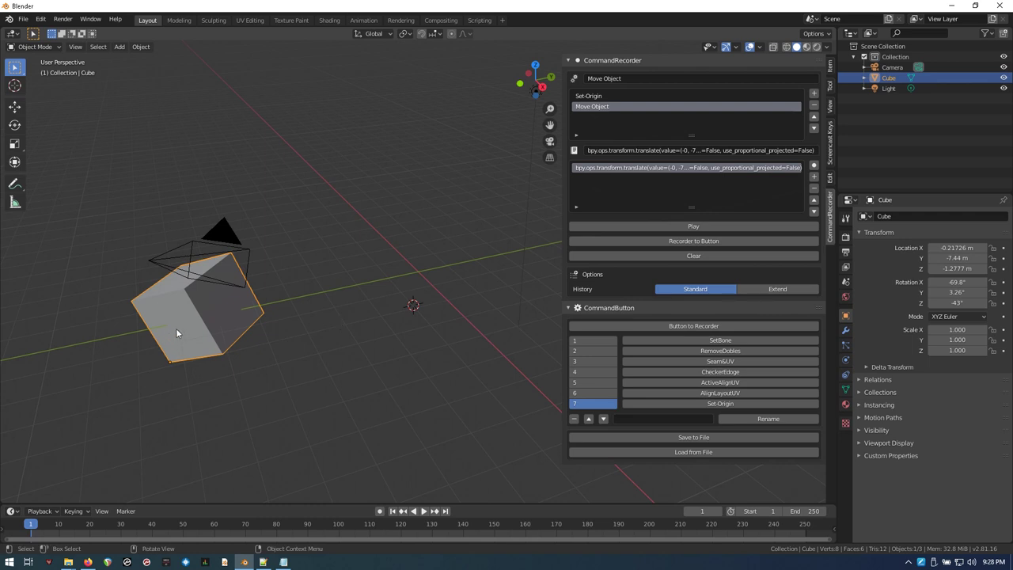
scroll(380, 310, down, 5)
key(shift+r)
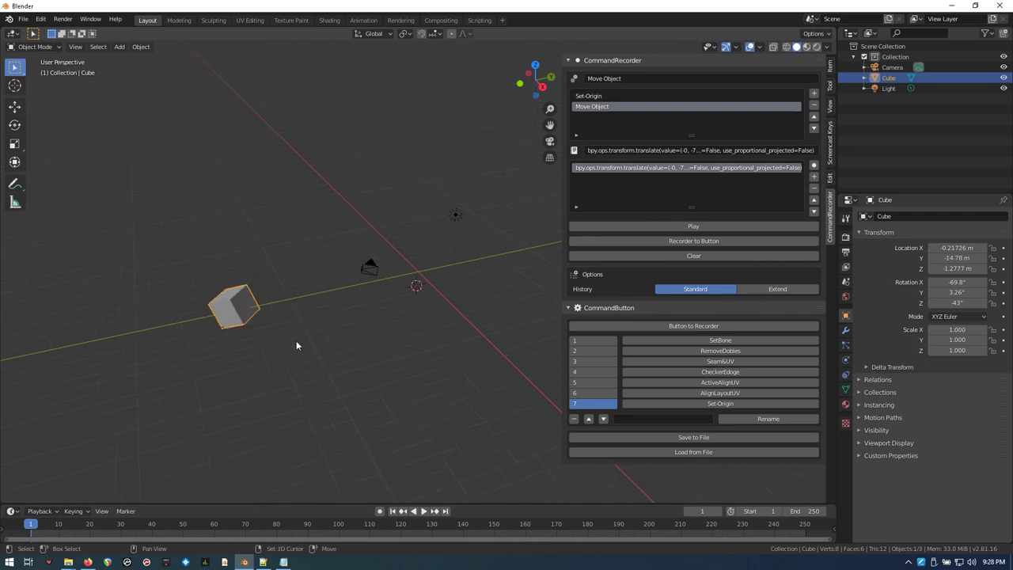
key(shift+r)
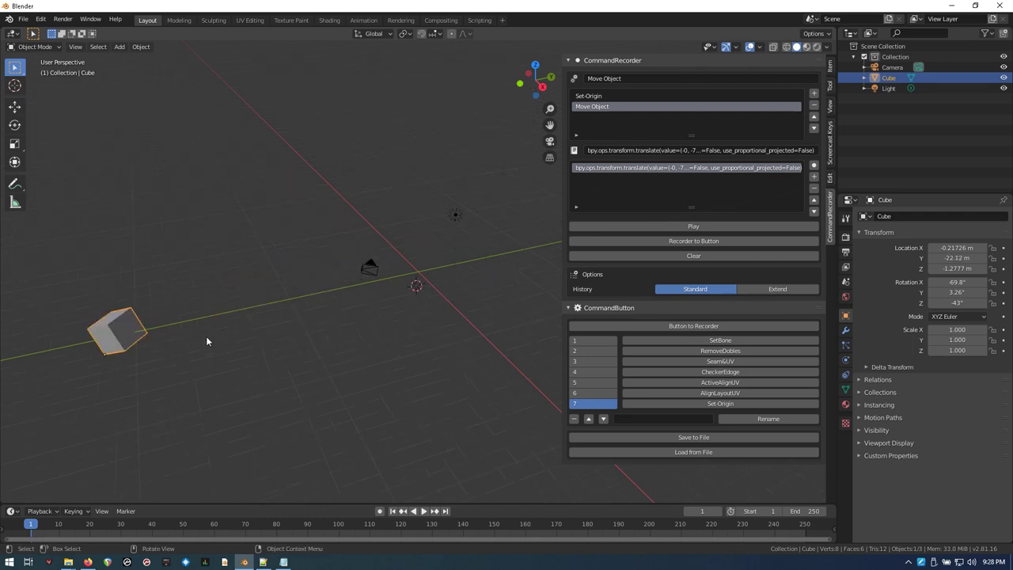
Move the cube along the Y axis to about 0.36 m and select the Set-Origin macro in the recorder
key(g)
click(530, 295)
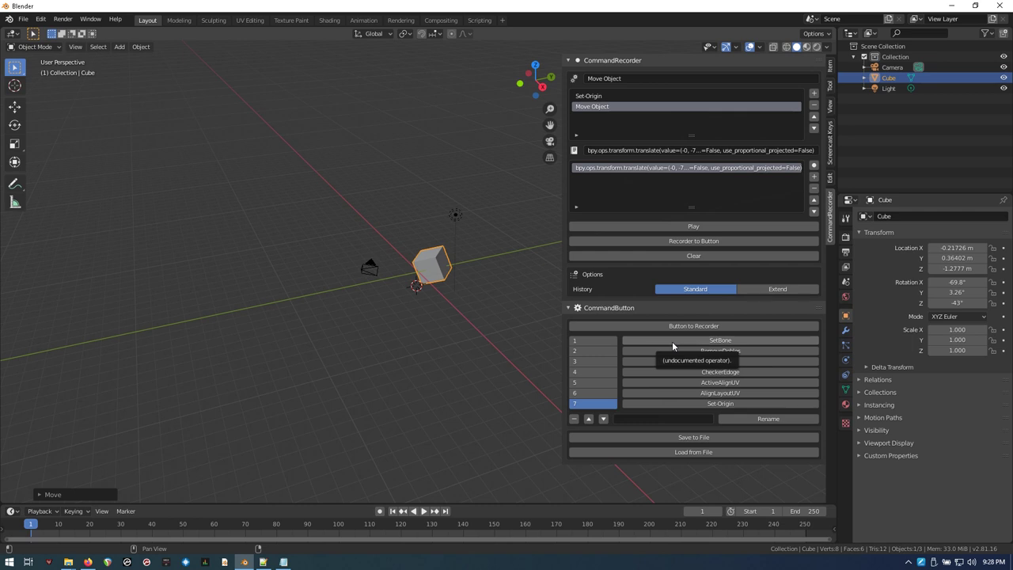
click(598, 96)
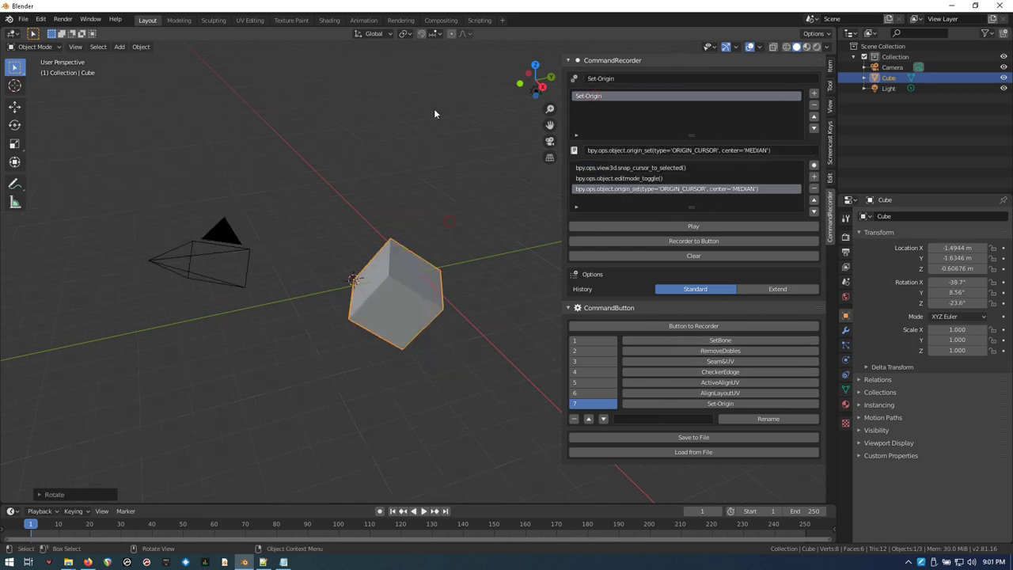
Deselect the cube in the viewport
click(435, 111)
shift+right_click(435, 108)
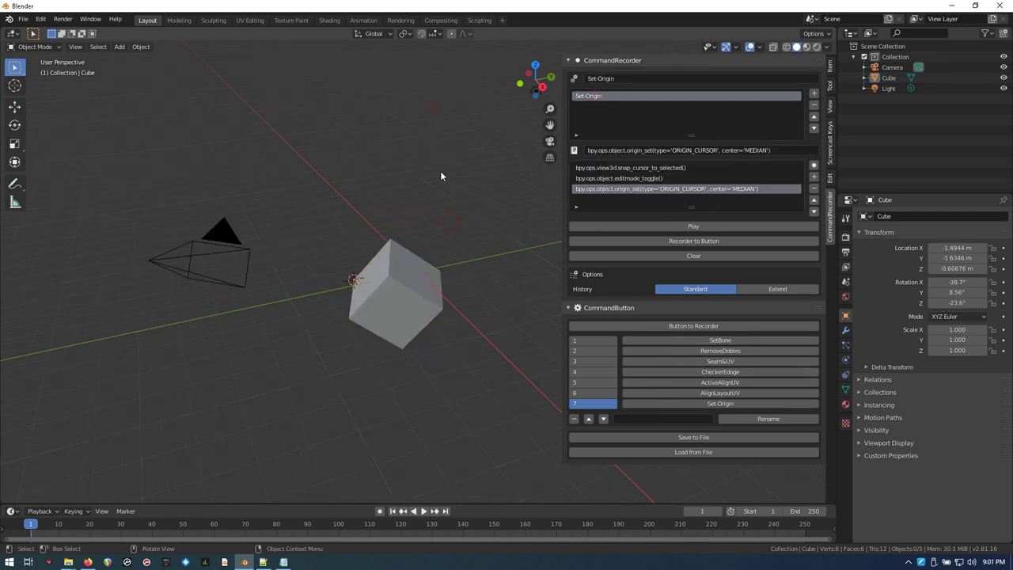